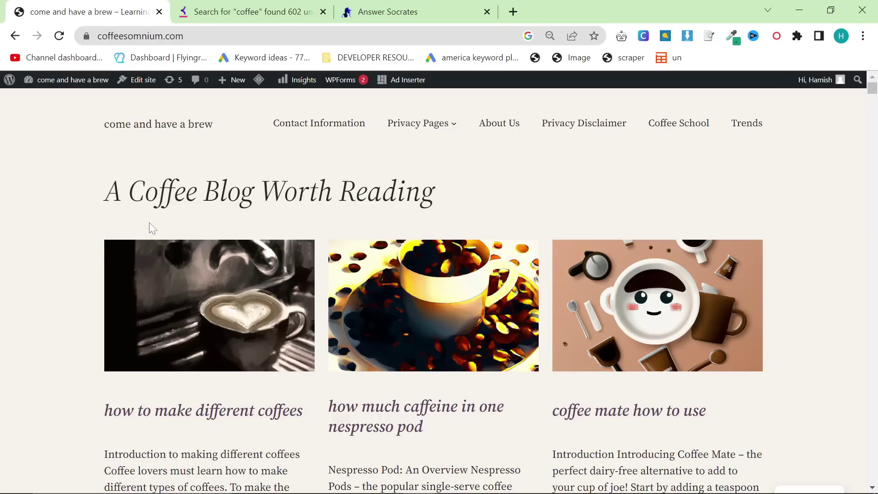
Scroll down the coffeesomnium.com homepage and open the 'how to use lavazza a modo mio' post in a new tab.
scroll(158, 222, down, 10)
scroll(152, 223, down, 20)
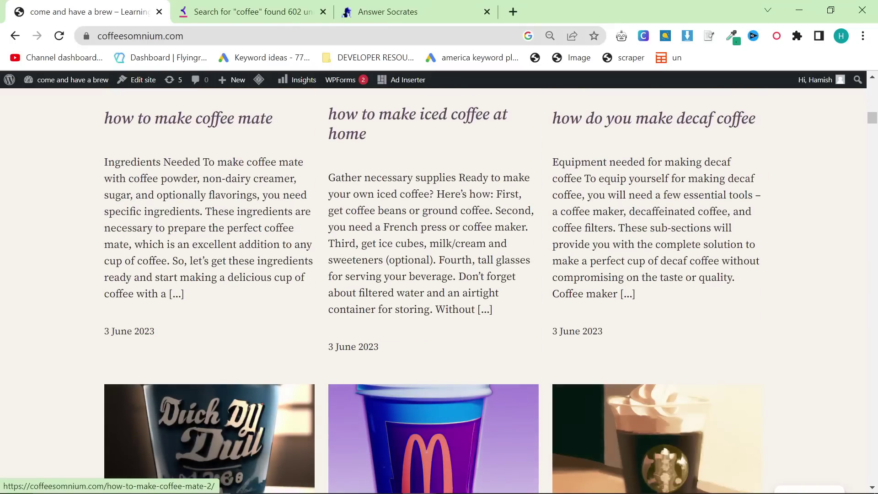
scroll(145, 225, down, 6)
scroll(142, 233, down, 6)
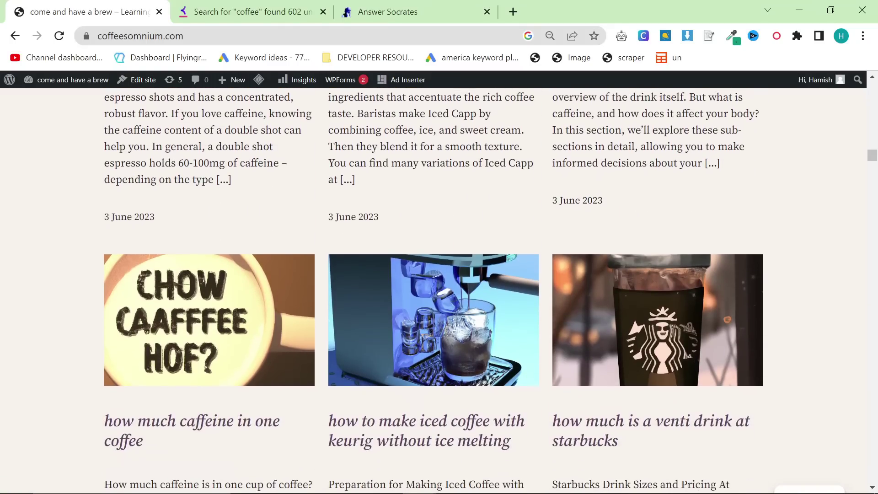
scroll(142, 233, down, 6)
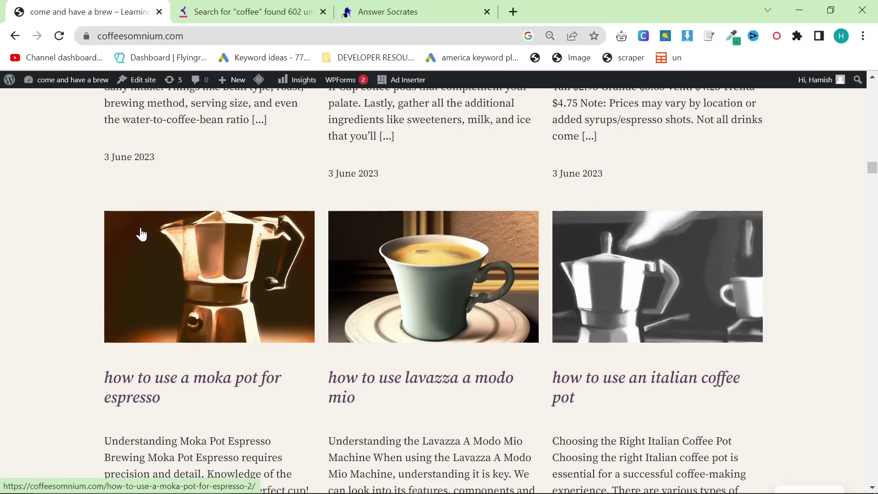
right_click(463, 228)
click(512, 241)
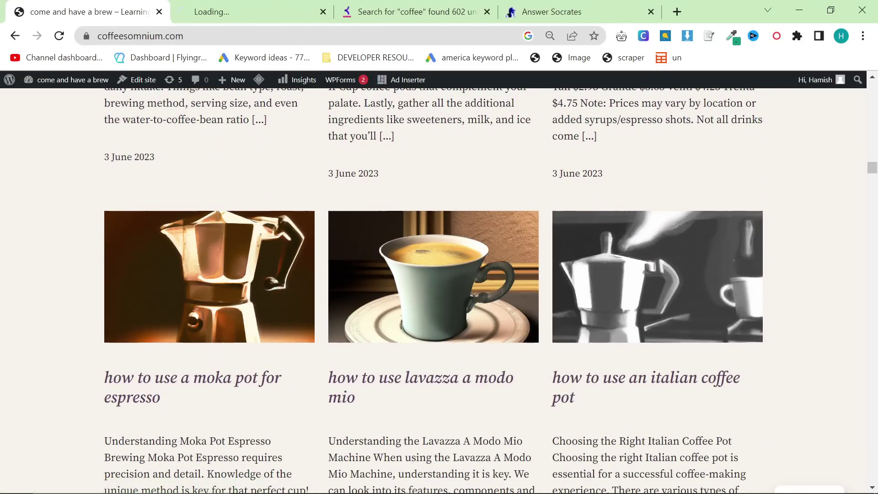
click(275, 12)
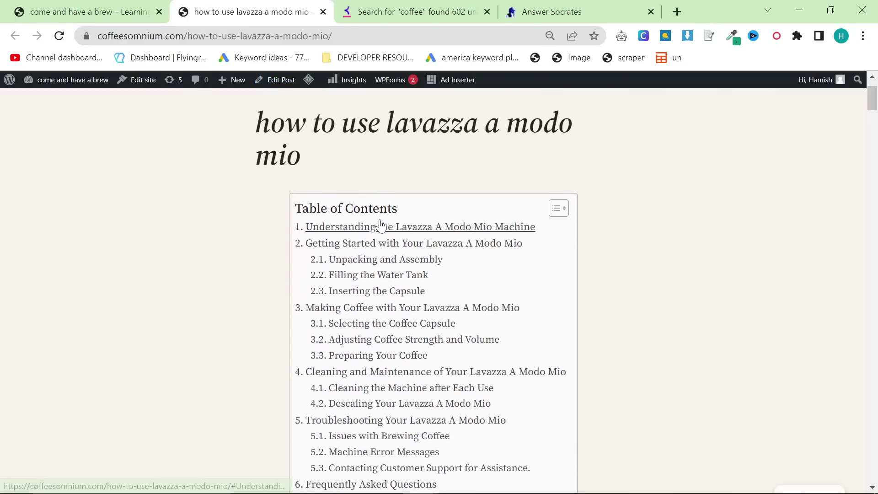
scroll(379, 225, down, 14)
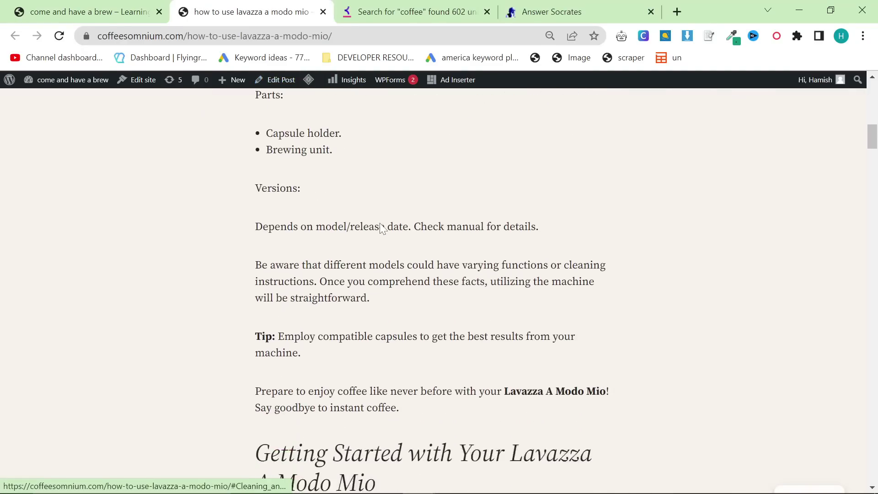
scroll(380, 224, down, 18)
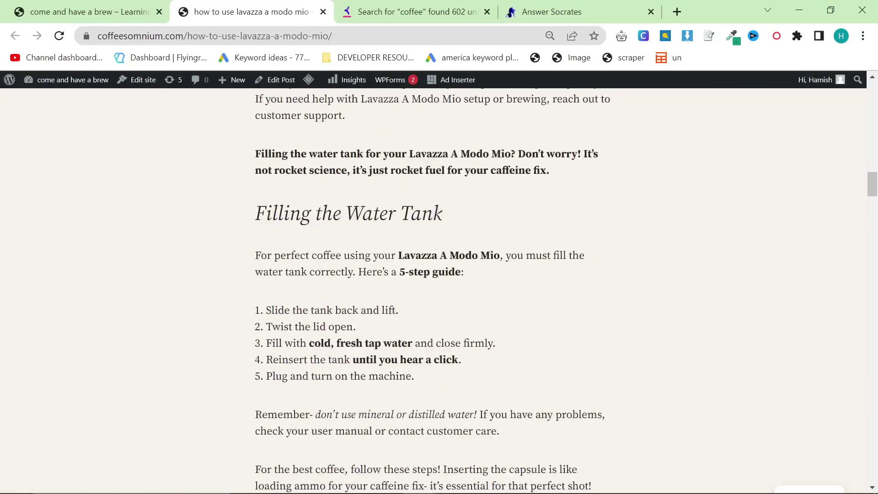
scroll(379, 224, down, 20)
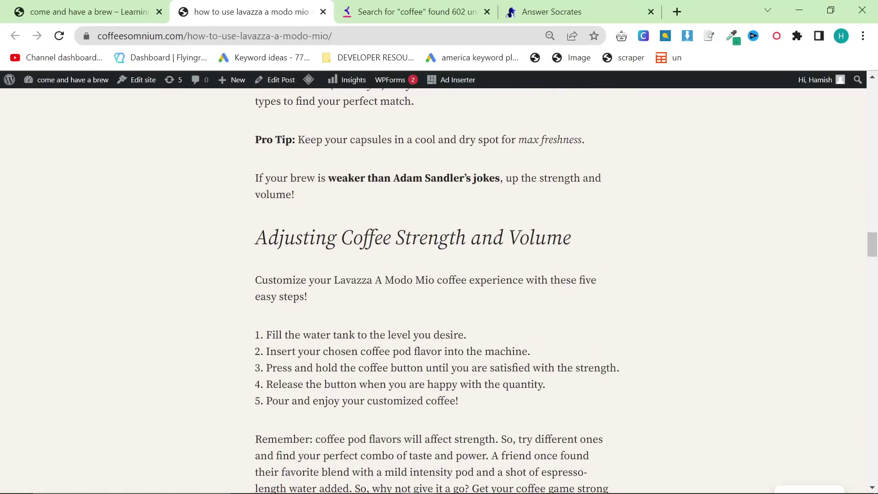
scroll(380, 224, down, 12)
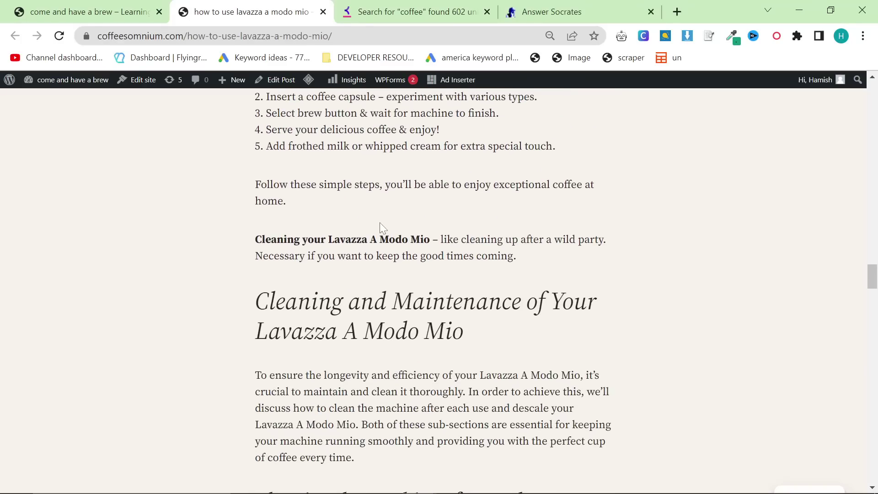
scroll(380, 222, down, 15)
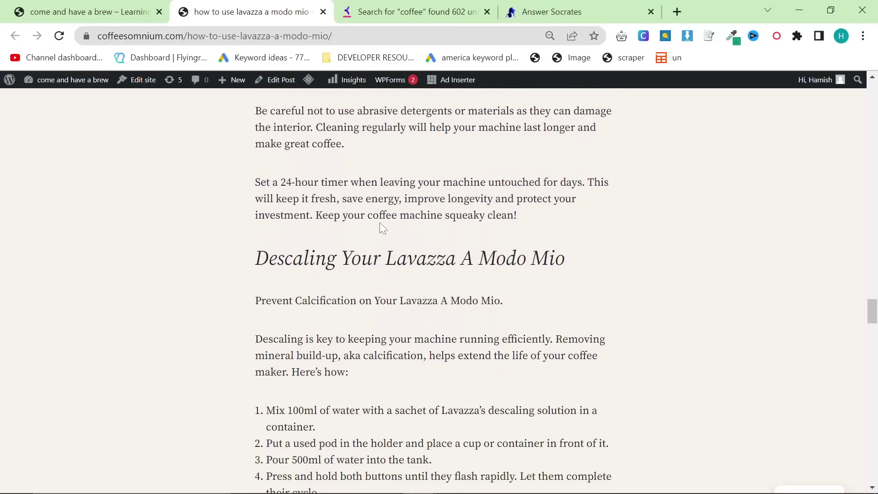
scroll(379, 223, down, 3)
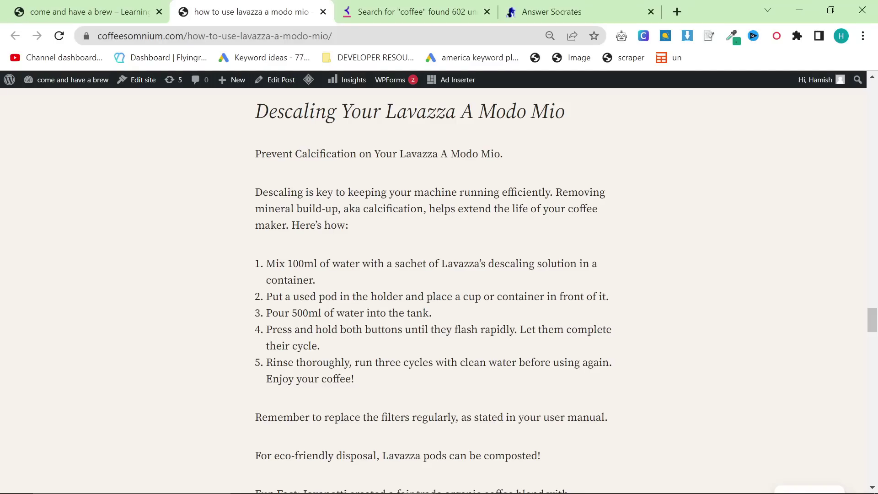
scroll(321, 145, down, 7)
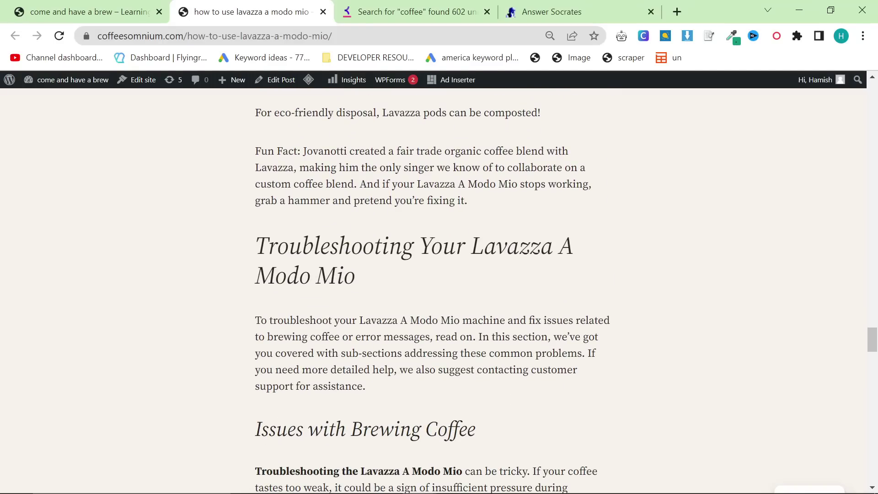
scroll(349, 249, up, 20)
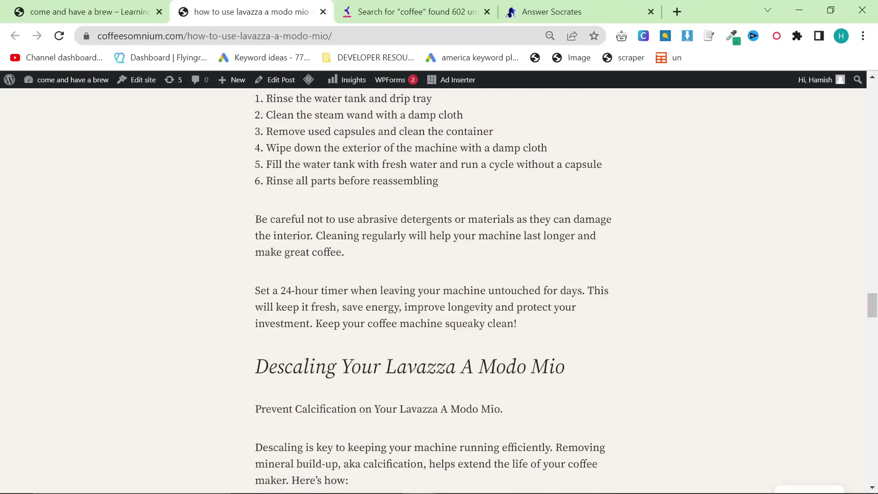
Bring up the AI SEO course video and briefly highlight 'Autoblogging' in its title.
click(28, 15)
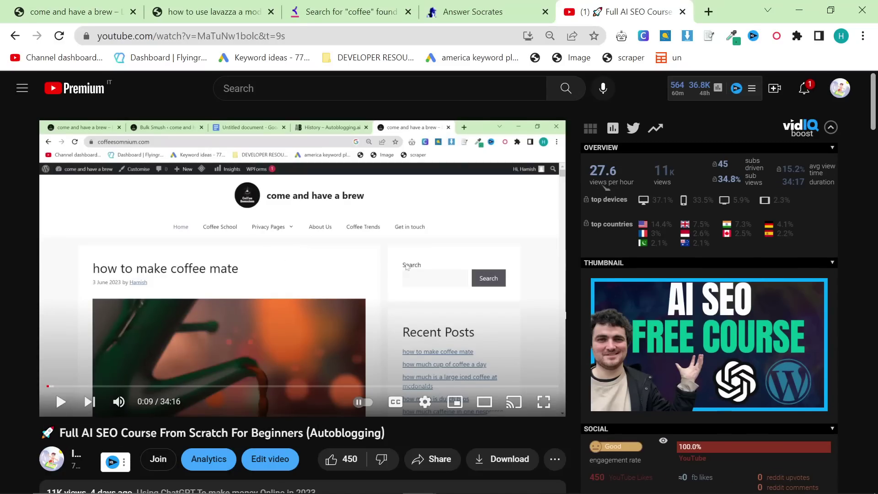
drag(305, 433, 381, 433)
click(382, 433)
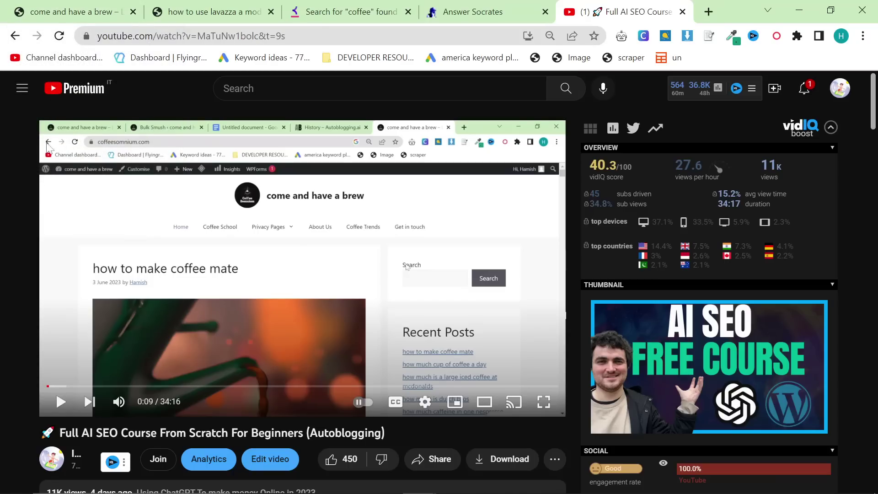
click(52, 11)
scroll(193, 230, down, 10)
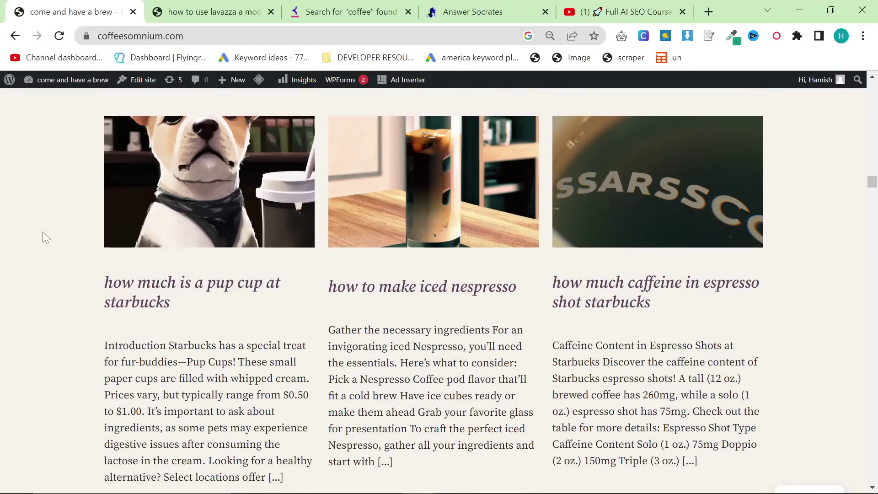
scroll(40, 228, down, 9)
scroll(86, 232, down, 2)
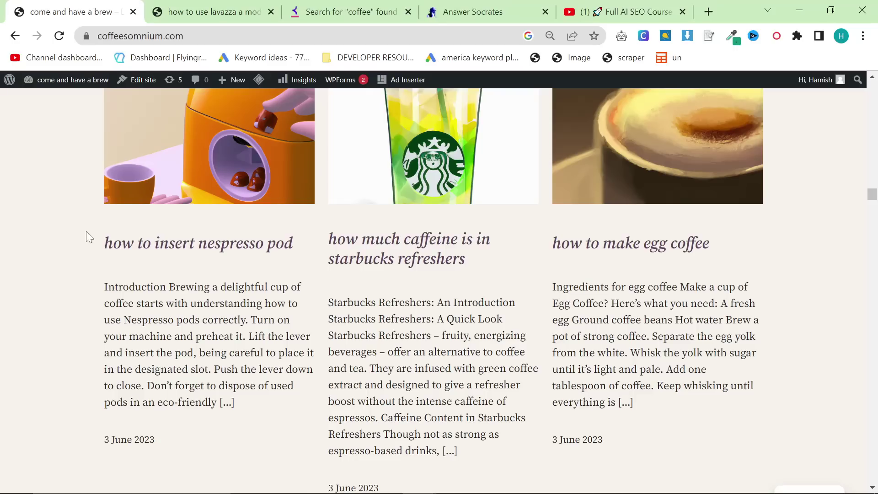
scroll(86, 232, down, 8)
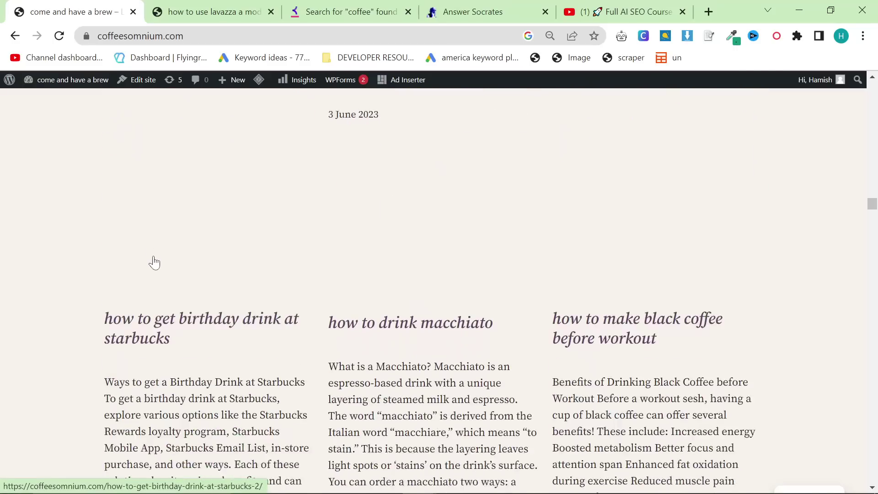
scroll(64, 241, down, 2)
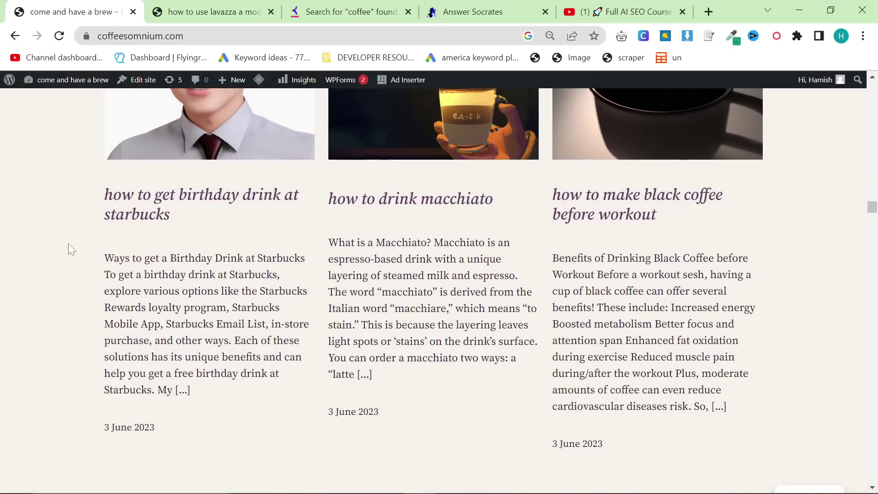
scroll(69, 244, down, 6)
scroll(27, 268, down, 3)
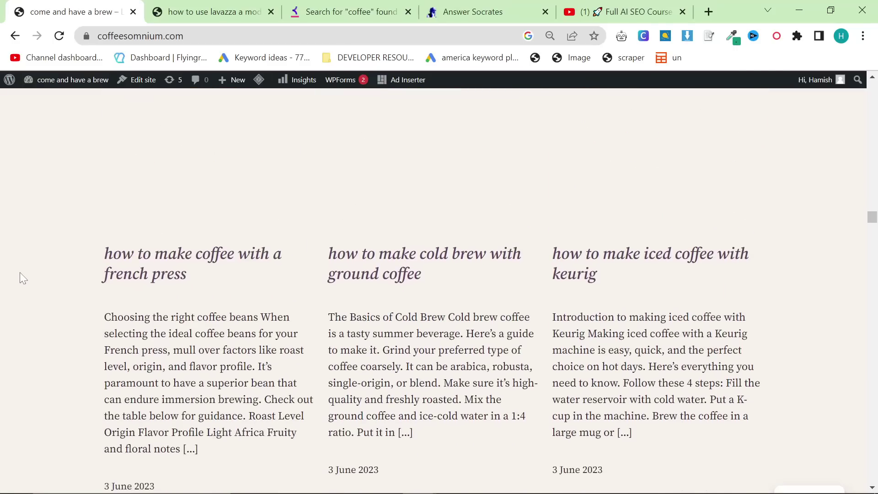
Sketch freehand boxes around 1. AutoBlog and 2. my script, closing the left corner gap.
drag(872, 220, 873, 89)
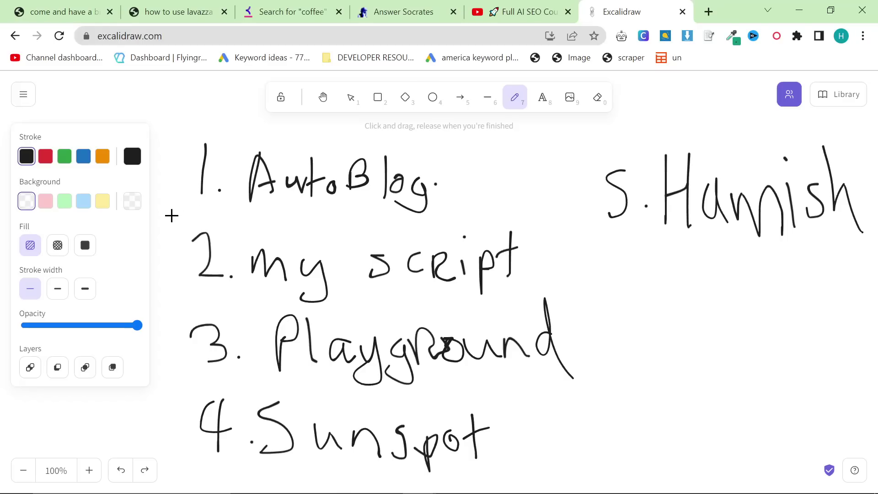
mouse_move(171, 214)
mouse_down()
mouse_move(529, 201)
mouse_move(405, 133)
mouse_move(183, 135)
mouse_move(181, 205)
mouse_up()
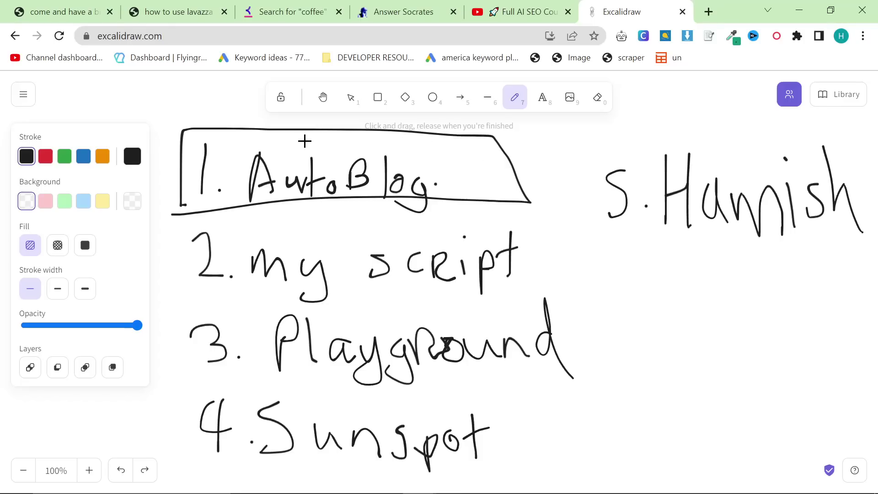
mouse_move(177, 223)
mouse_down()
mouse_move(172, 292)
mouse_move(390, 314)
mouse_move(545, 289)
mouse_move(529, 201)
mouse_move(514, 198)
mouse_up()
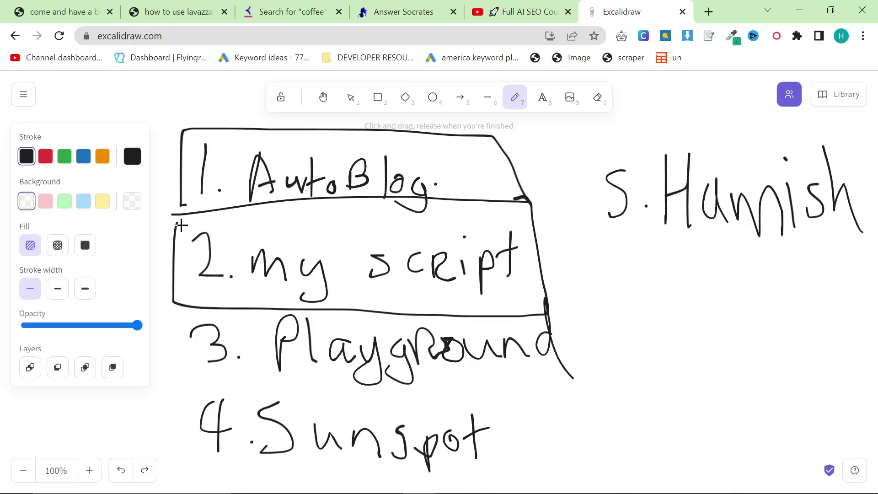
drag(179, 221, 186, 209)
Sketch a line under 2. my script, an arrow at 1. AutoBlog, and a box around 3. Playground.
drag(173, 294, 553, 282)
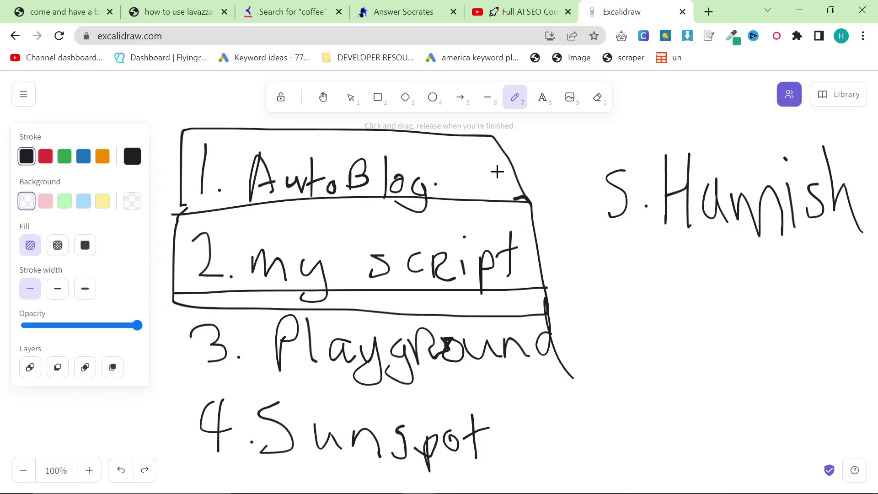
mouse_move(531, 157)
mouse_down()
mouse_move(491, 157)
mouse_move(500, 172)
mouse_up()
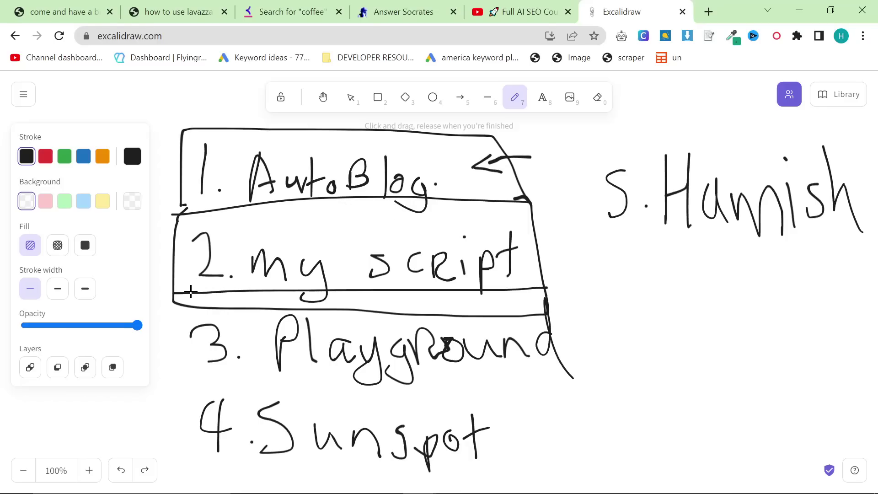
drag(180, 294, 549, 280)
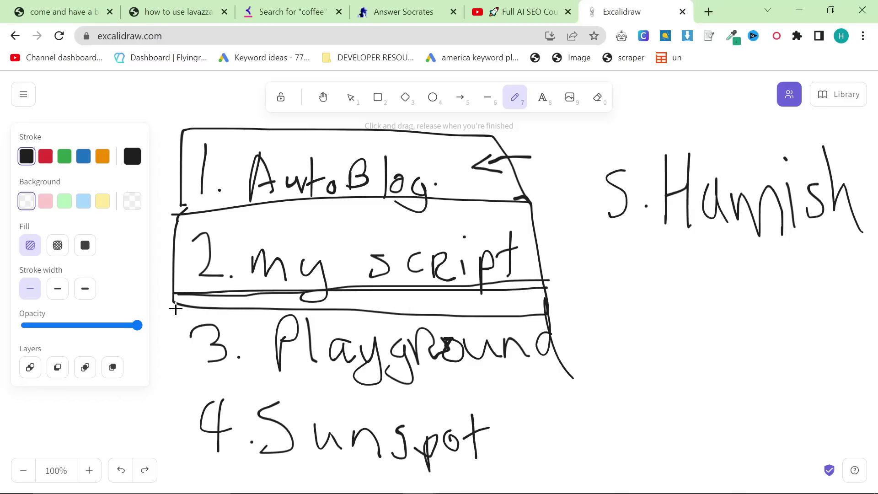
mouse_move(174, 298)
mouse_down()
mouse_move(172, 367)
mouse_move(534, 397)
mouse_move(555, 361)
mouse_move(559, 301)
mouse_move(523, 310)
mouse_up()
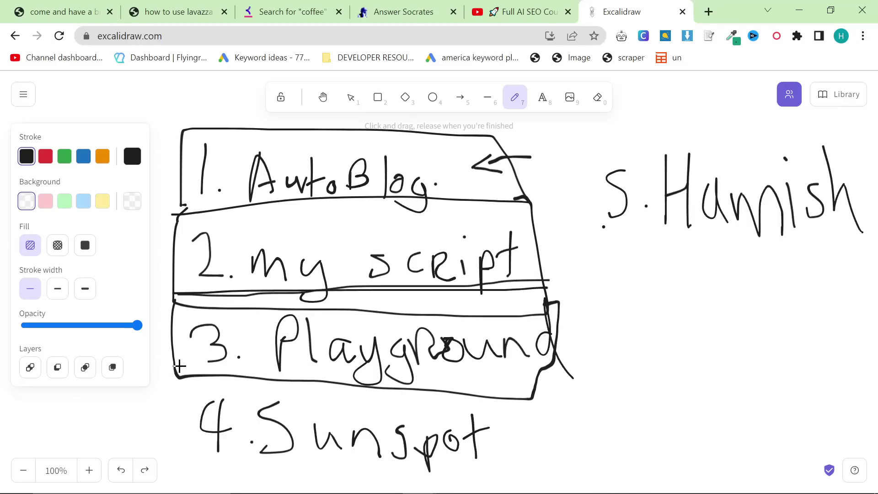
mouse_move(179, 366)
mouse_down()
mouse_move(183, 491)
mouse_move(547, 400)
mouse_up()
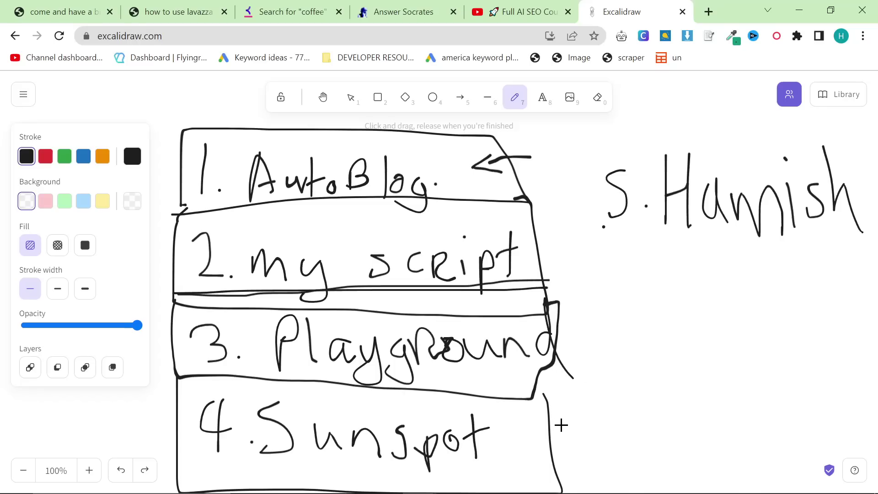
mouse_move(562, 416)
mouse_down()
mouse_move(503, 419)
mouse_move(533, 427)
mouse_up()
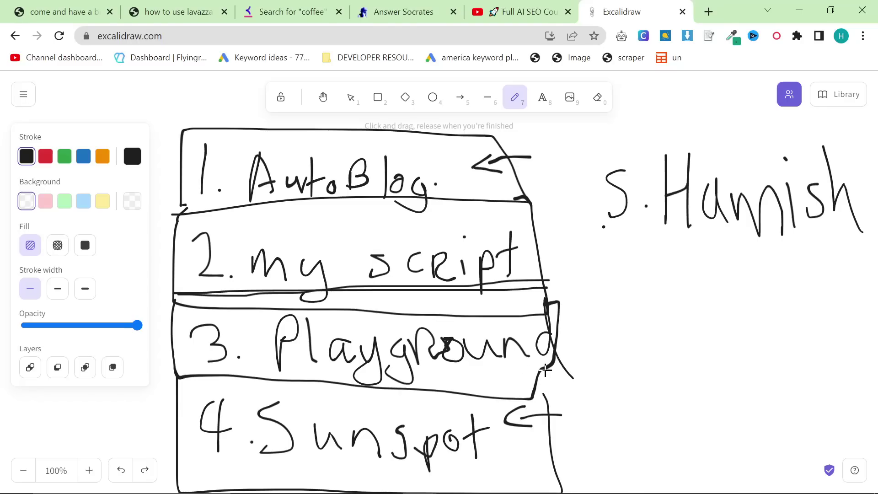
Handwrite 'SEO' below the Sunspot box and strike a line through it.
scroll(472, 397, down, 5)
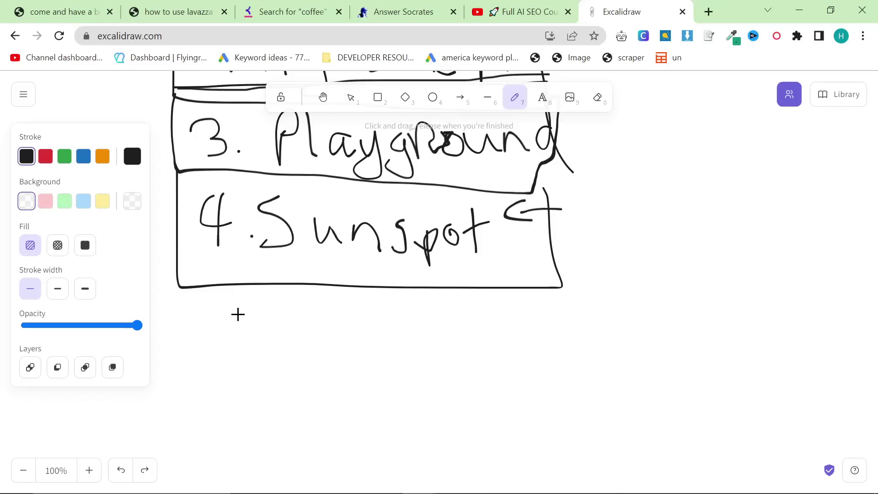
mouse_move(250, 306)
mouse_down()
mouse_move(251, 333)
mouse_move(224, 346)
mouse_up()
mouse_move(288, 307)
mouse_down()
mouse_move(273, 306)
mouse_move(296, 335)
mouse_move(277, 328)
mouse_up()
drag(320, 301, 330, 300)
drag(227, 315, 344, 325)
drag(313, 284, 266, 360)
Draw a curved arrow down to a funnel made of four stacked horizontal lines.
mouse_move(382, 286)
mouse_down()
mouse_move(405, 339)
mouse_move(398, 362)
mouse_move(410, 349)
mouse_up()
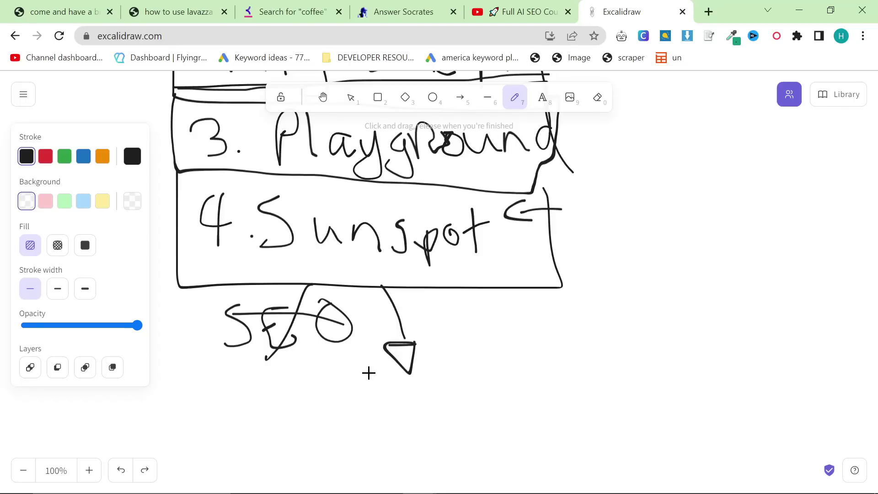
drag(346, 383, 414, 385)
drag(368, 402, 456, 406)
drag(376, 425, 448, 429)
drag(383, 451, 446, 453)
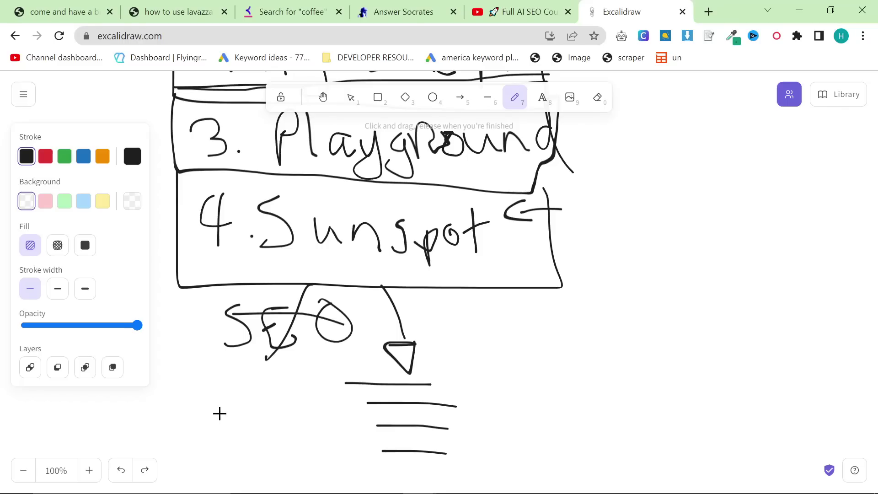
Write '3.S' and '4' below SEO, with an arrow pointing at the S.
mouse_move(214, 411)
mouse_down()
mouse_move(215, 441)
mouse_move(207, 441)
mouse_up()
click(256, 433)
drag(294, 413, 268, 432)
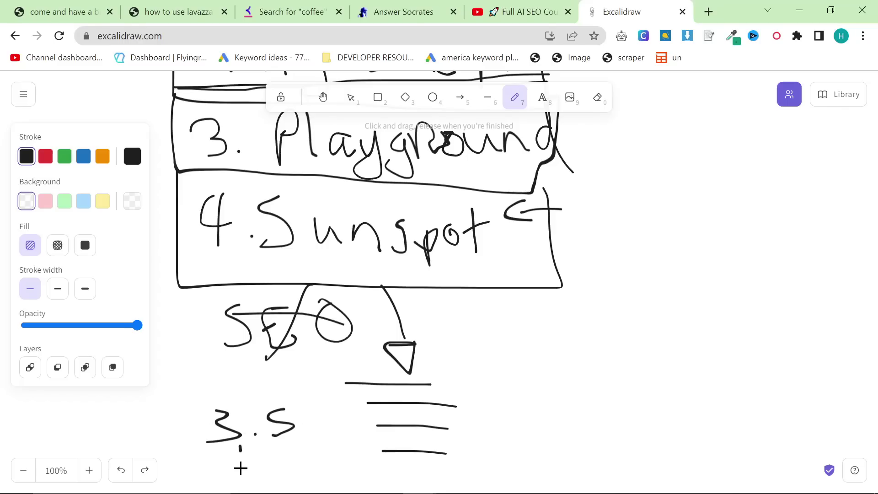
drag(241, 475, 241, 446)
drag(242, 448, 254, 462)
mouse_move(337, 403)
mouse_down()
mouse_move(298, 427)
mouse_move(316, 429)
mouse_up()
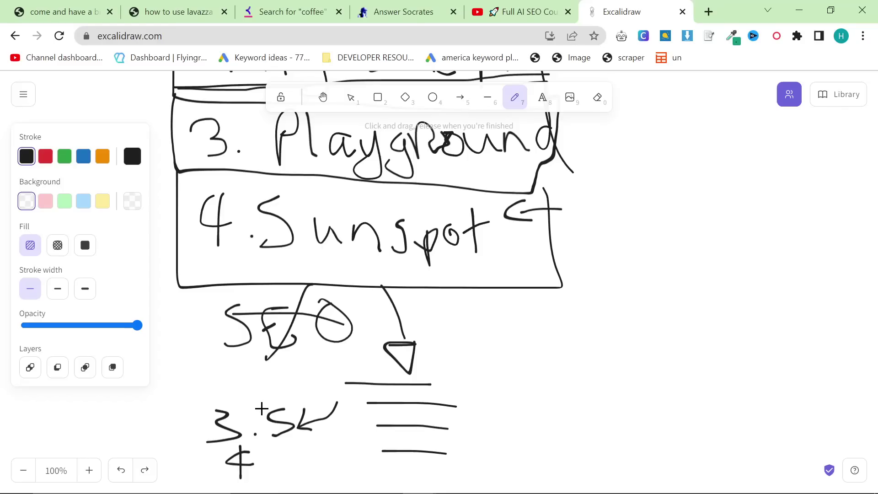
Add a small loop beside the downward arrow and circle the fifth entry with a freehand ellipse.
scroll(293, 389, up, 2)
scroll(323, 370, down, 2)
scroll(323, 326, up, 4)
scroll(322, 326, down, 2)
click(417, 374)
mouse_move(430, 407)
mouse_down()
mouse_move(437, 416)
mouse_move(421, 428)
mouse_move(438, 409)
mouse_move(430, 419)
mouse_up()
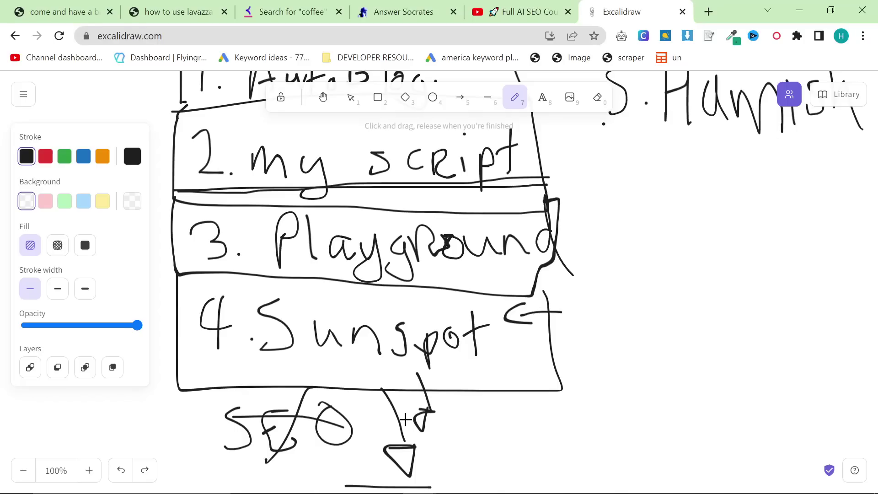
scroll(406, 423, up, 2)
mouse_move(683, 124)
mouse_down()
mouse_move(651, 276)
mouse_move(678, 122)
mouse_move(618, 137)
mouse_up()
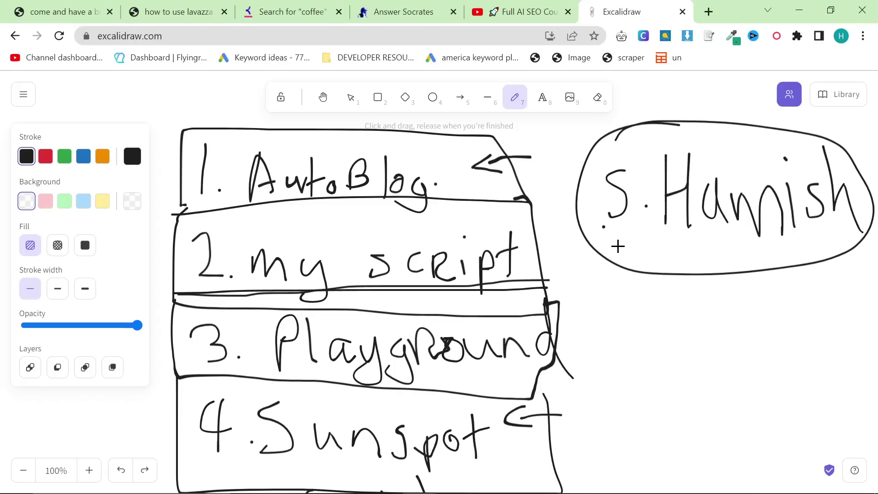
Write 'Perplexity' in the fifth entry's ellipse, circle it, and pan the canvas left.
mouse_move(615, 231)
mouse_down()
mouse_move(617, 266)
mouse_move(618, 249)
mouse_move(639, 264)
mouse_move(647, 249)
mouse_move(670, 255)
mouse_move(661, 266)
mouse_move(667, 251)
mouse_move(727, 255)
mouse_move(734, 239)
mouse_move(740, 251)
mouse_move(764, 251)
mouse_move(750, 282)
mouse_move(778, 269)
mouse_up()
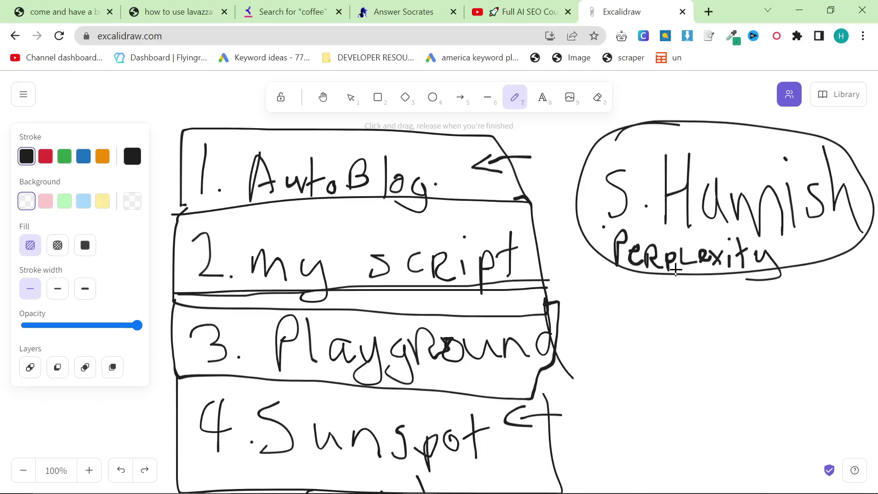
mouse_move(624, 223)
mouse_down()
mouse_move(596, 233)
mouse_move(773, 269)
mouse_move(626, 225)
mouse_up()
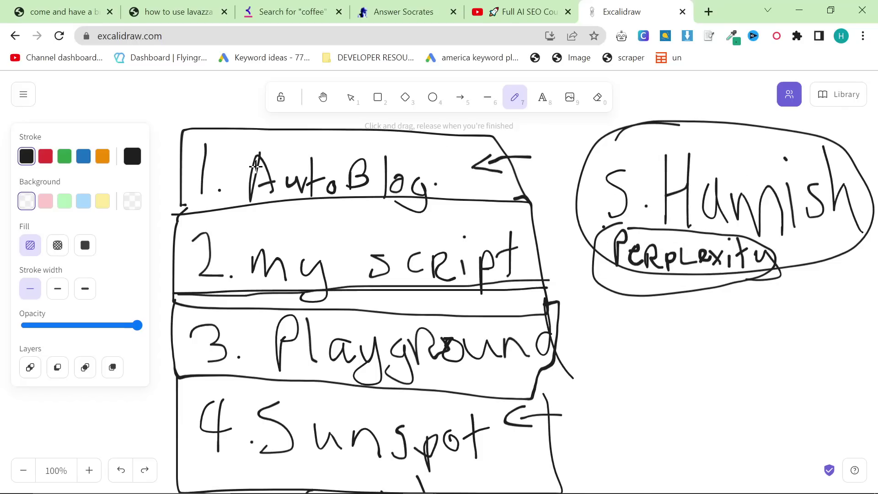
click(323, 97)
drag(545, 233, 417, 198)
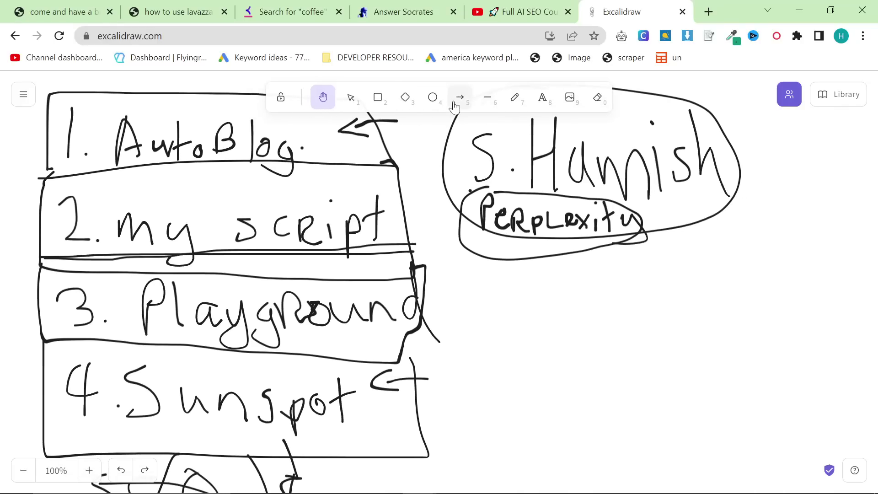
In red, underline my script and loop around the AutoBlog and my script boxes.
click(515, 98)
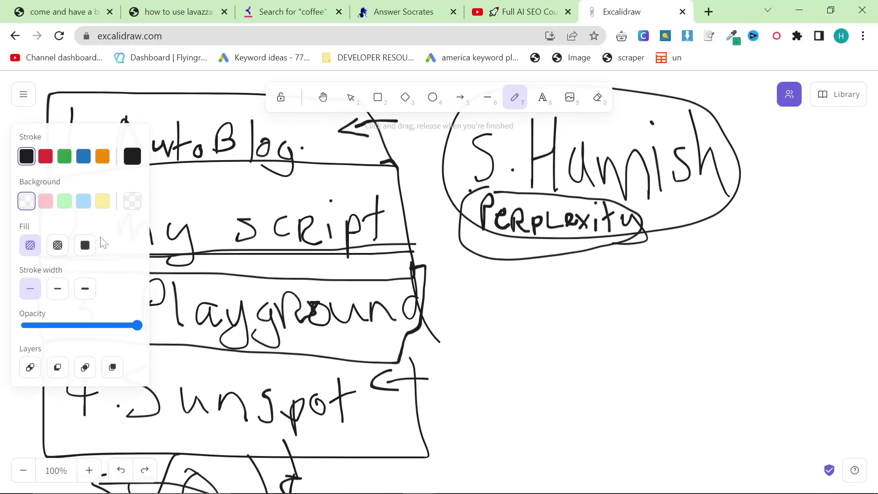
drag(439, 252, 374, 254)
click(45, 156)
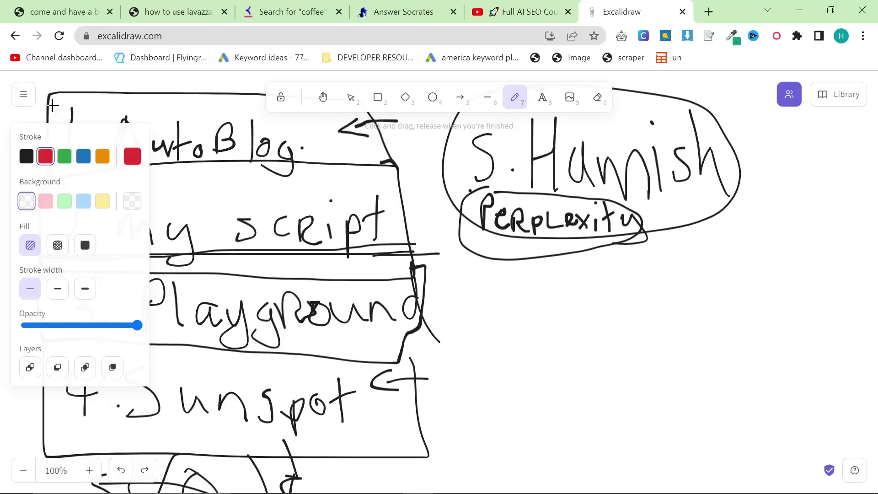
click(23, 94)
click(169, 107)
drag(404, 255, 122, 254)
scroll(331, 238, down, 2)
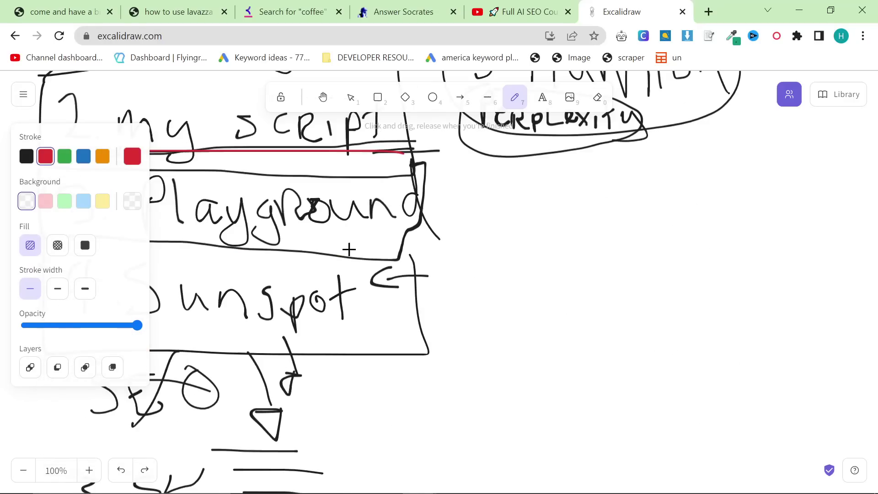
key(ctrl+minus)
key(ctrl+minus)
key(ctrl+minus)
key(ctrl+minus)
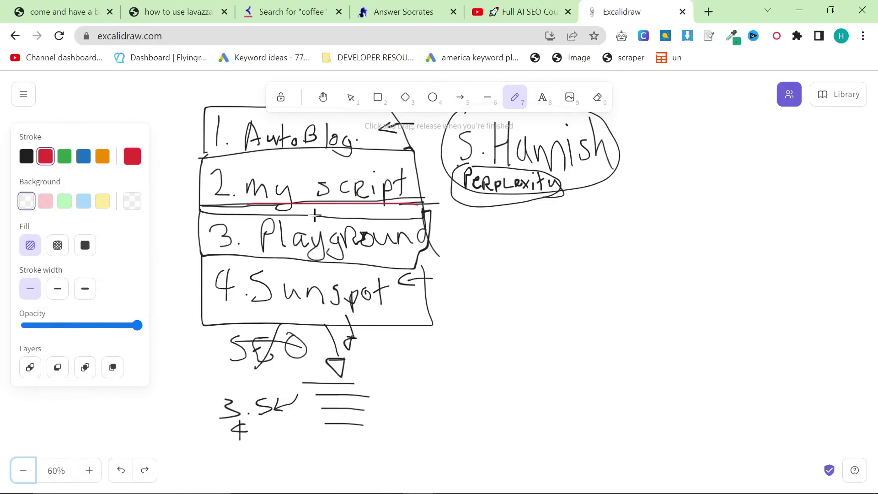
mouse_move(408, 208)
mouse_down()
mouse_move(184, 215)
mouse_move(190, 122)
mouse_move(350, 97)
mouse_move(419, 159)
mouse_move(413, 208)
mouse_up()
Write 'Bad content' in red above the AutoBlog and my script boxes.
scroll(333, 211, up, 2)
mouse_move(210, 183)
mouse_down()
mouse_move(210, 173)
mouse_move(222, 182)
mouse_move(243, 168)
mouse_move(287, 191)
mouse_move(322, 173)
mouse_move(351, 185)
mouse_up()
drag(357, 155, 353, 187)
drag(340, 171, 367, 163)
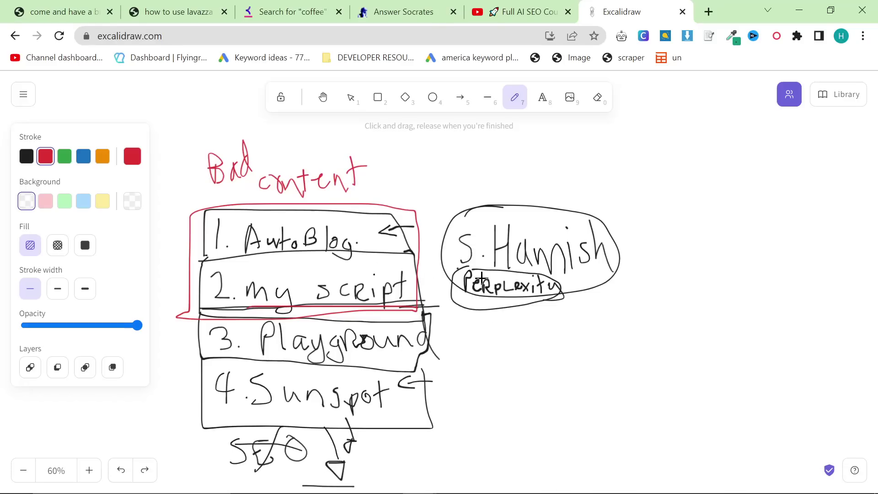
scroll(380, 307, down, 2)
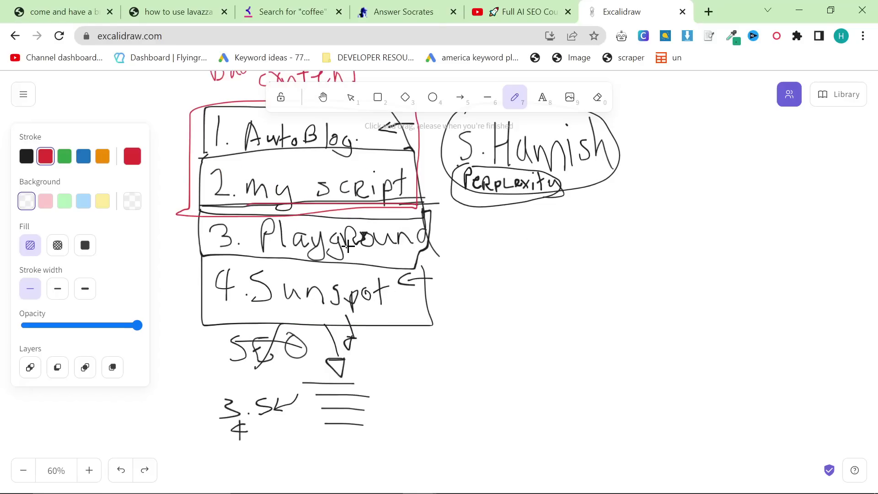
scroll(489, 310, up, 2)
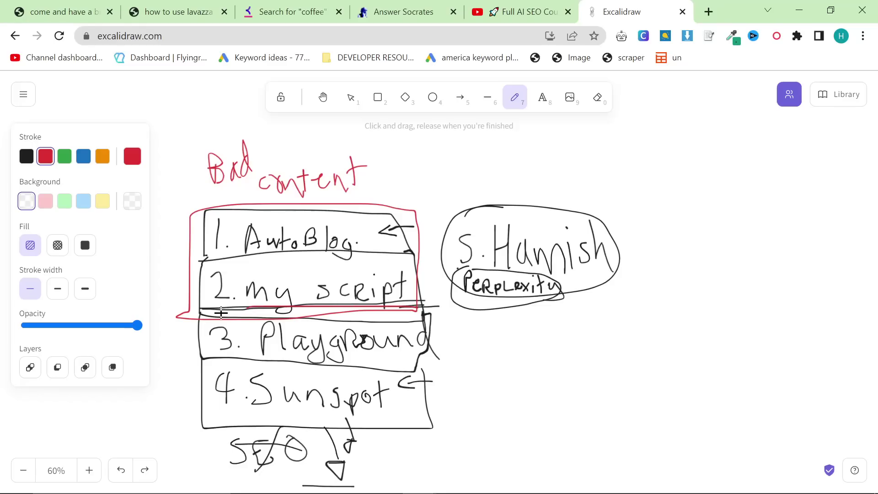
Switch to green and circle Playground, Sunspot and the Perplexity entry.
click(65, 157)
mouse_move(209, 313)
mouse_down()
mouse_move(282, 366)
mouse_move(295, 303)
mouse_move(188, 367)
mouse_move(347, 363)
mouse_up()
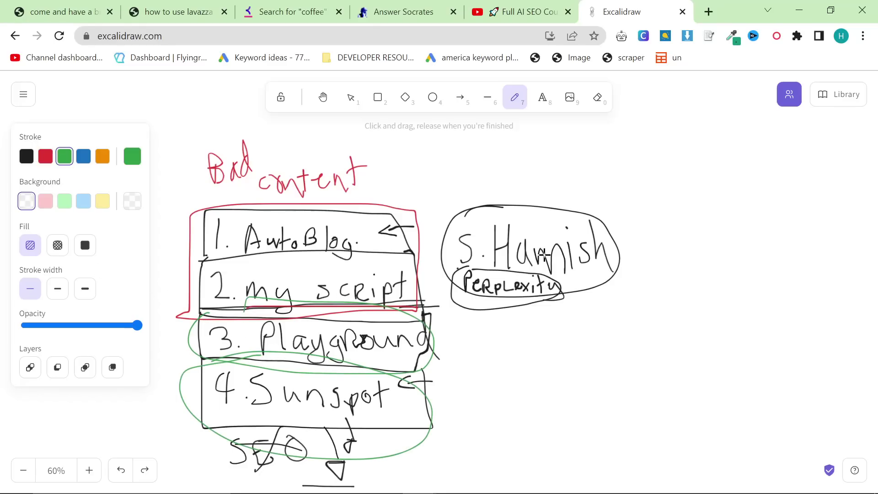
mouse_move(533, 191)
mouse_down()
mouse_move(474, 328)
mouse_move(451, 249)
mouse_up()
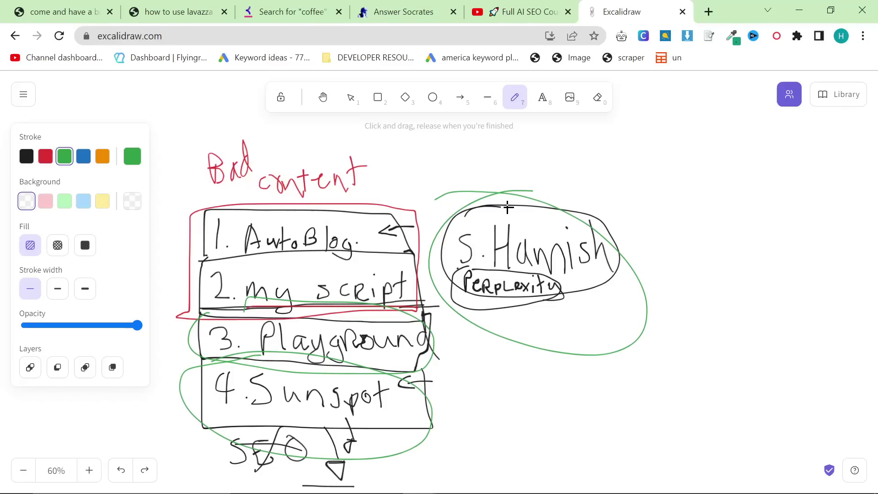
Open Keyword Tool in a new tab and run a Google Trends keyword search for 'coffee'.
click(718, 9)
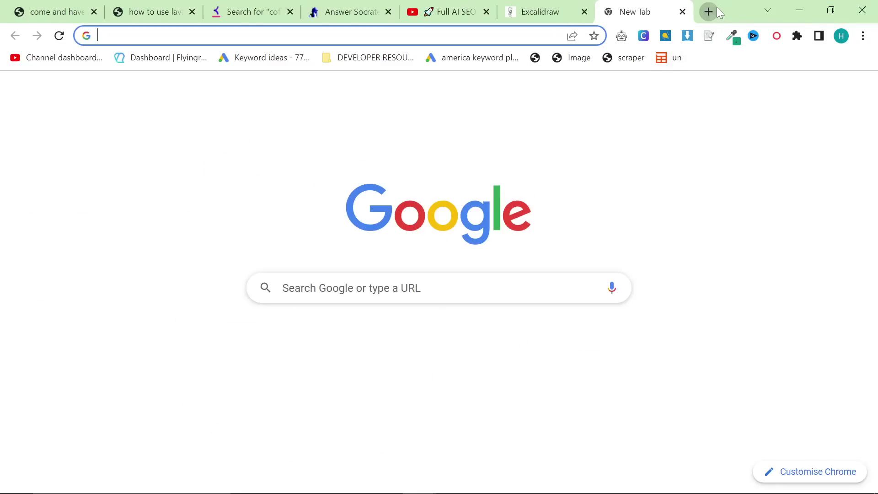
text(key)
key(Return)
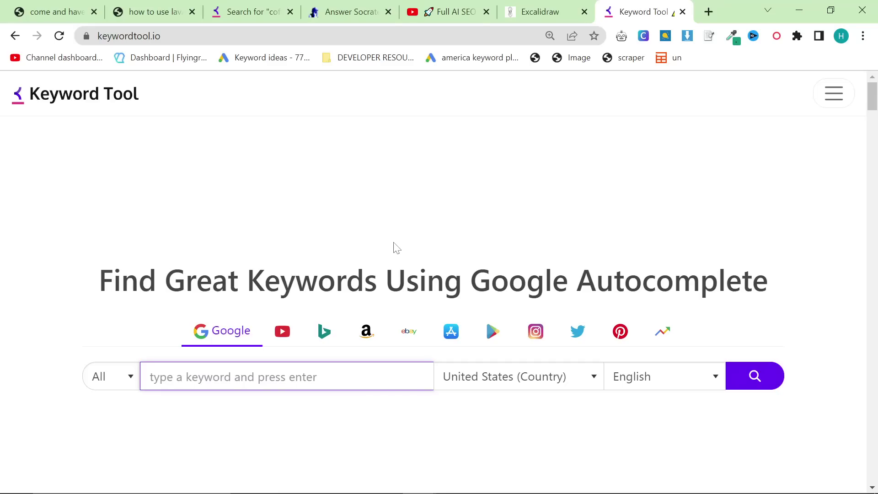
scroll(369, 359, down, 1)
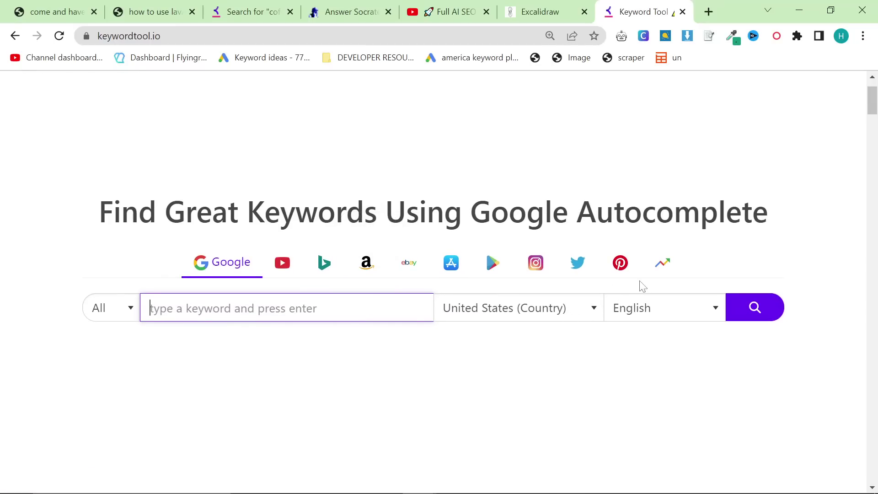
click(664, 270)
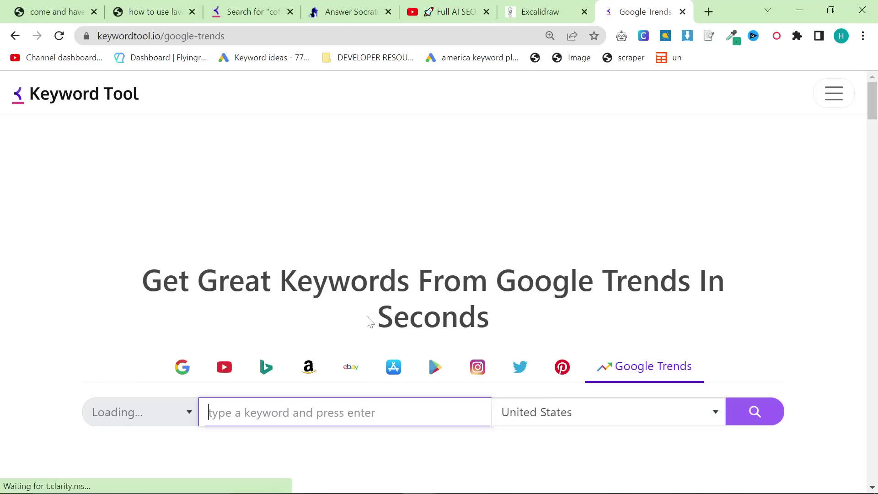
scroll(368, 320, down, 1)
text(coffee)
key(Return)
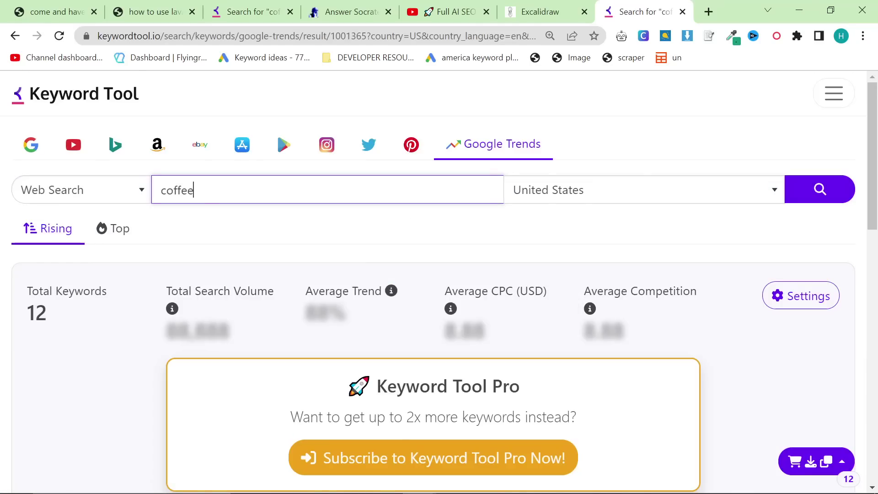
Review the coffee results, selecting the 49,500 search volume figure.
scroll(515, 349, down, 5)
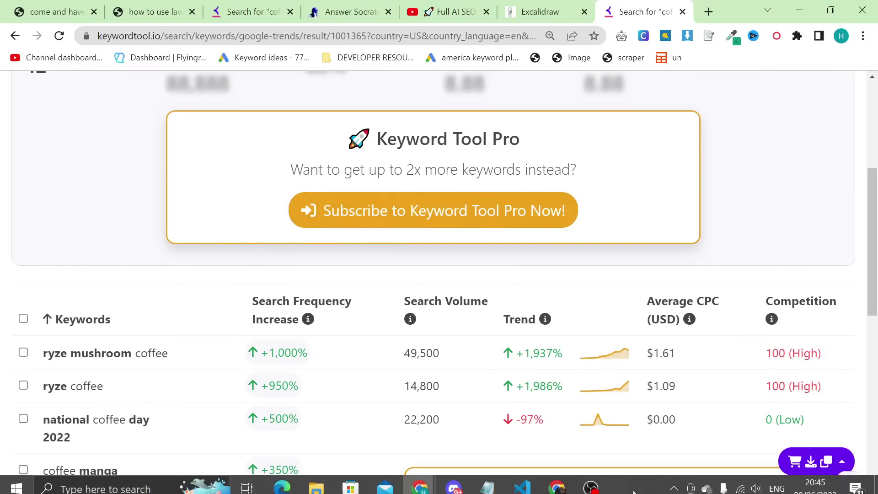
scroll(620, 403, down, 1)
drag(404, 293, 442, 295)
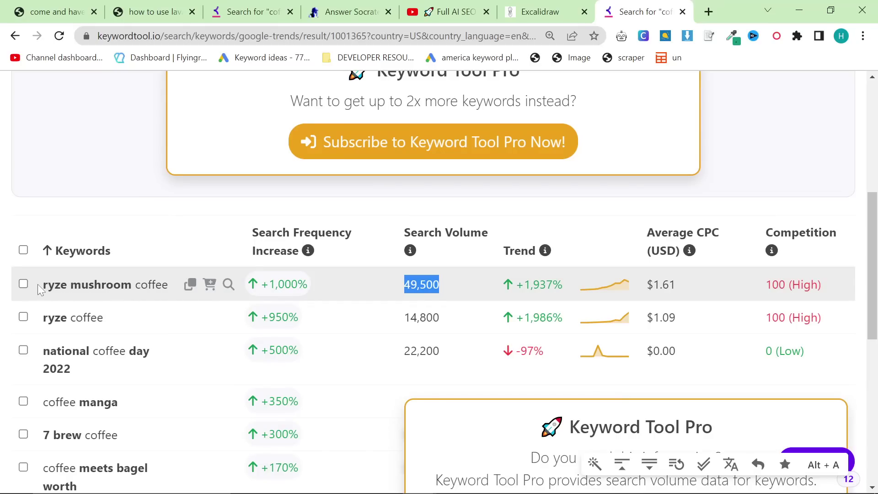
scroll(65, 299, down, 1)
scroll(72, 301, down, 2)
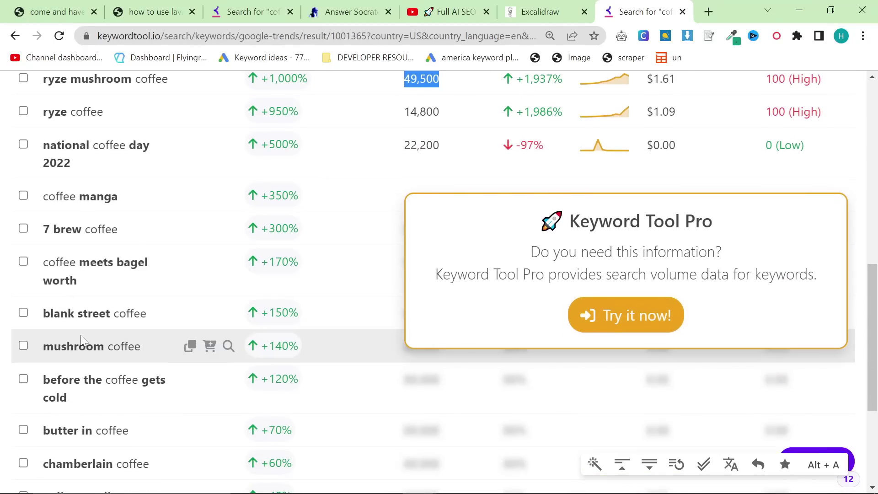
scroll(118, 352, down, 2)
scroll(115, 372, up, 5)
scroll(172, 310, up, 3)
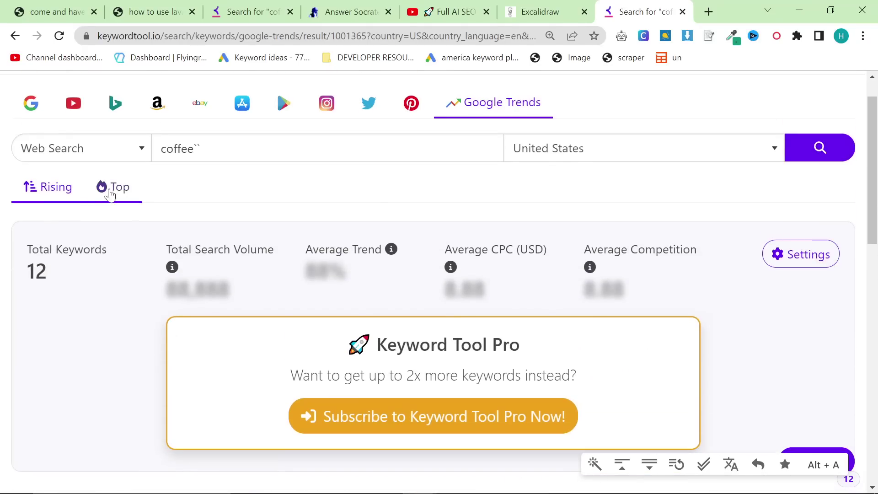
Show the Top trending keywords for coffee.
click(118, 201)
scroll(137, 372, down, 2)
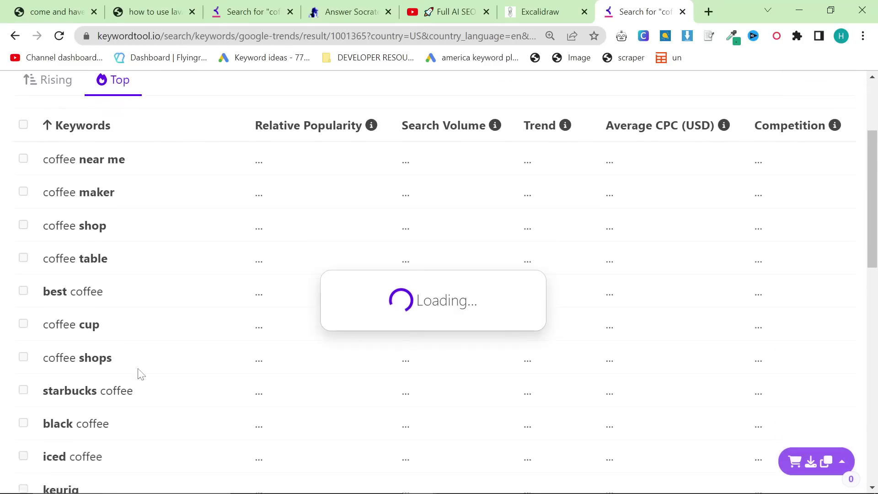
scroll(194, 311, up, 3)
scroll(193, 311, up, 4)
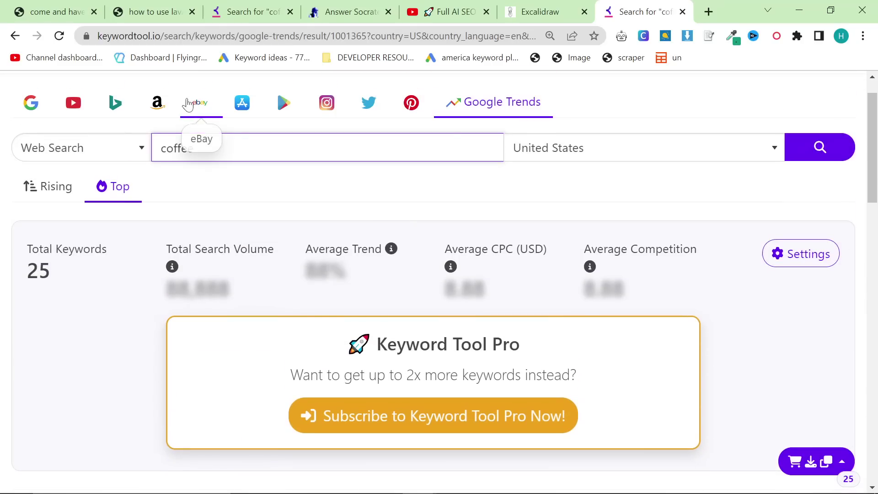
Rerun the coffee search for Amazon and scroll through its keyword suggestions.
click(157, 103)
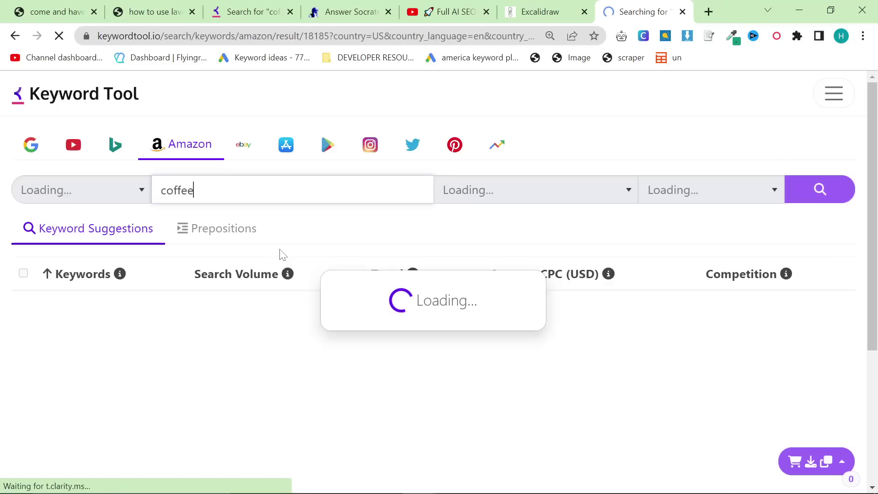
scroll(218, 260, down, 8)
scroll(213, 314, down, 1)
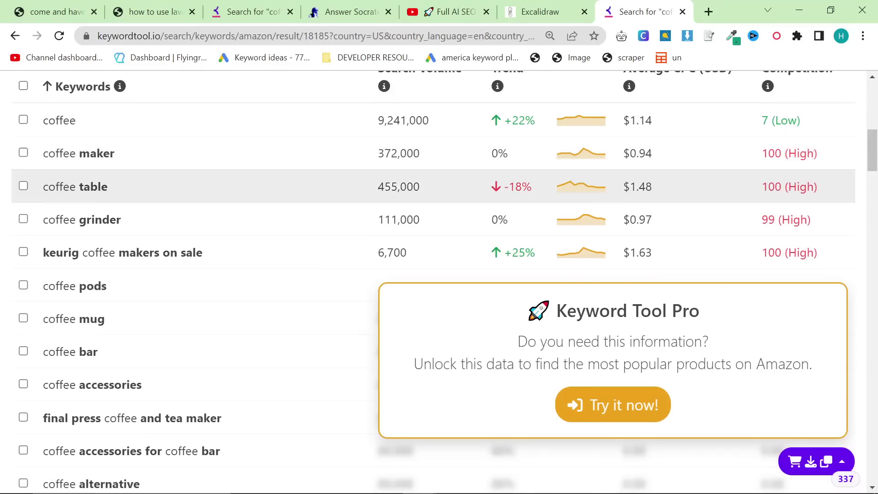
scroll(285, 246, up, 3)
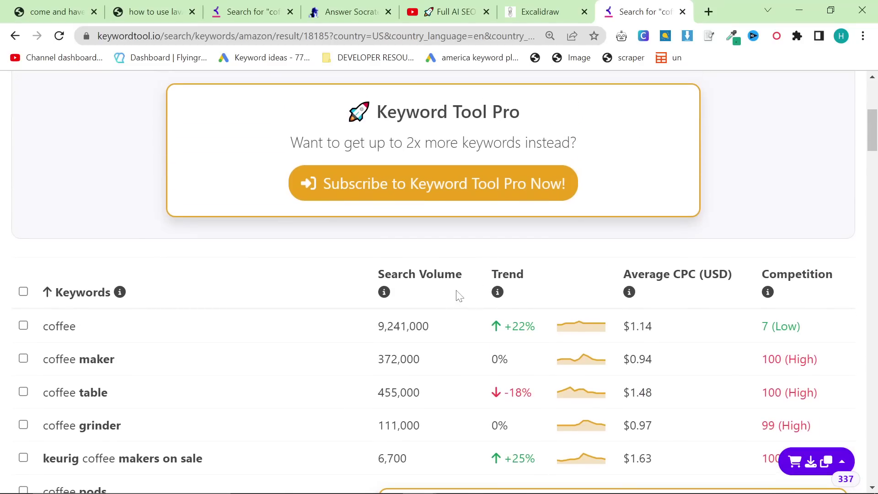
scroll(457, 294, up, 4)
Show Google question keywords for coffee and select 'are coffee grounds good for roses'.
click(39, 140)
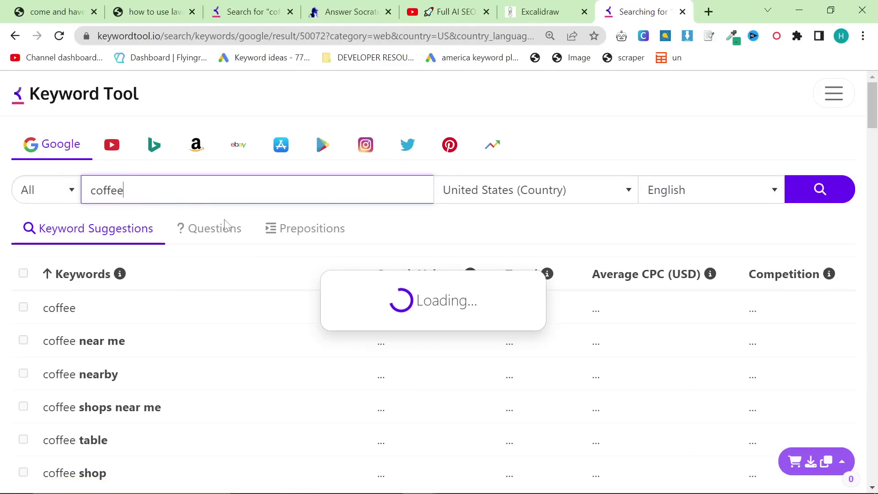
click(216, 230)
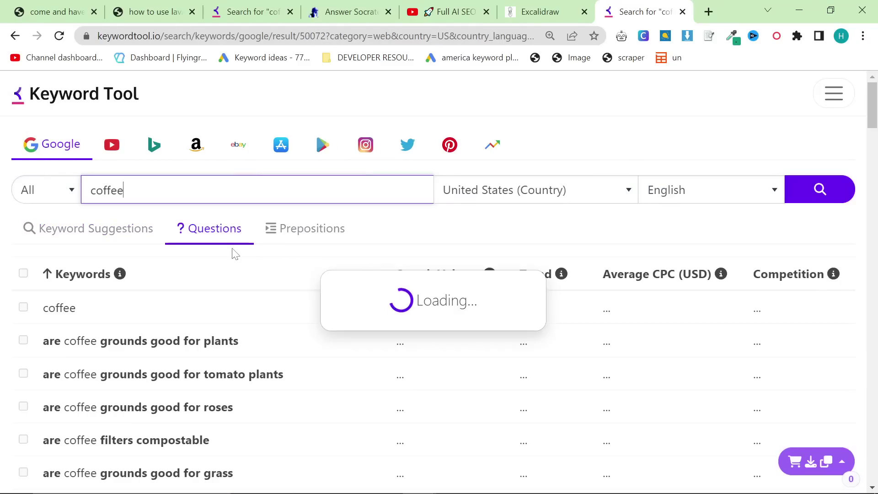
scroll(4, 277, down, 6)
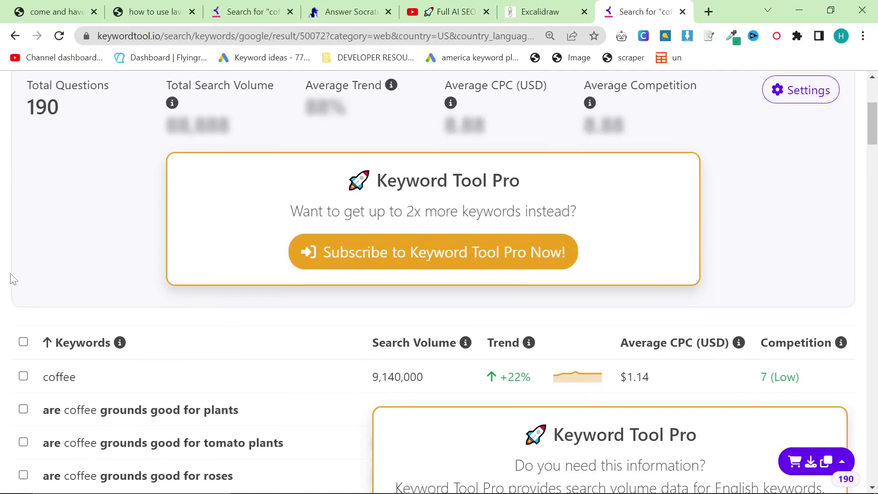
ctrl+scroll(90, 293, up, 2)
scroll(90, 298, down, 3)
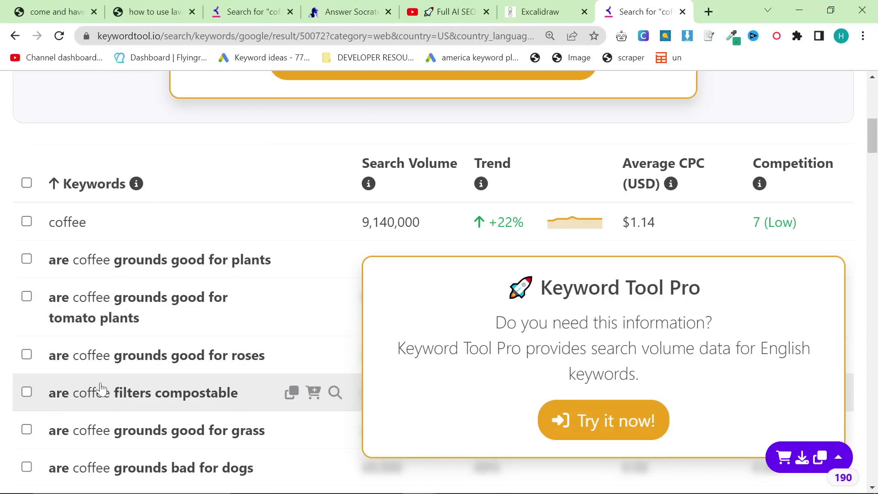
scroll(96, 388, down, 1)
scroll(84, 389, down, 2)
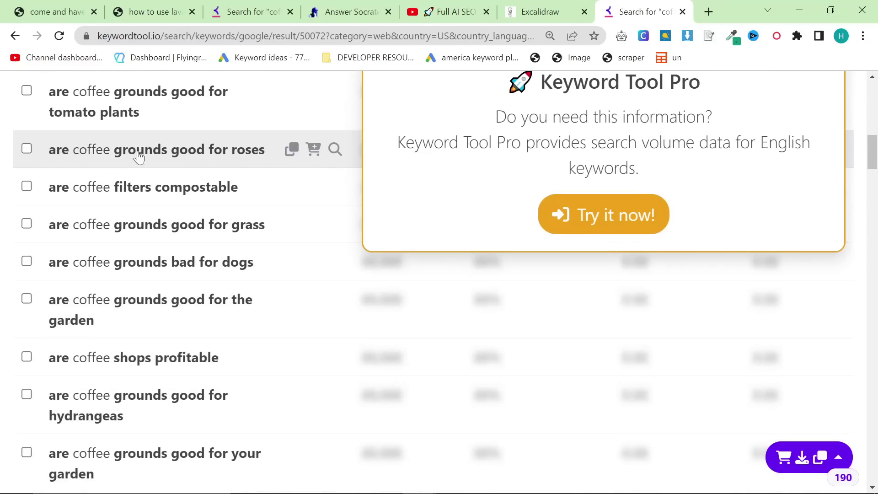
drag(47, 157, 273, 151)
key(ctrl+c)
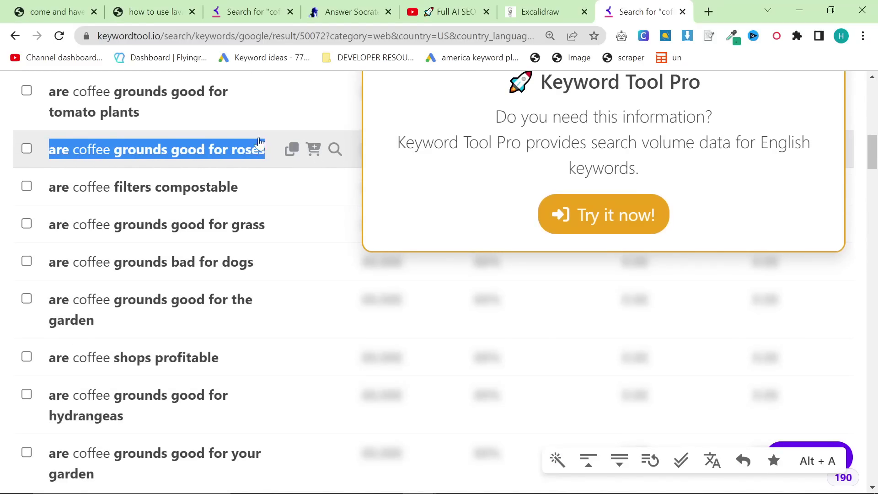
Google the pasted phrase 'are coffee grounds good for roses' in a new tab.
click(709, 12)
key(ctrl+v)
key(Return)
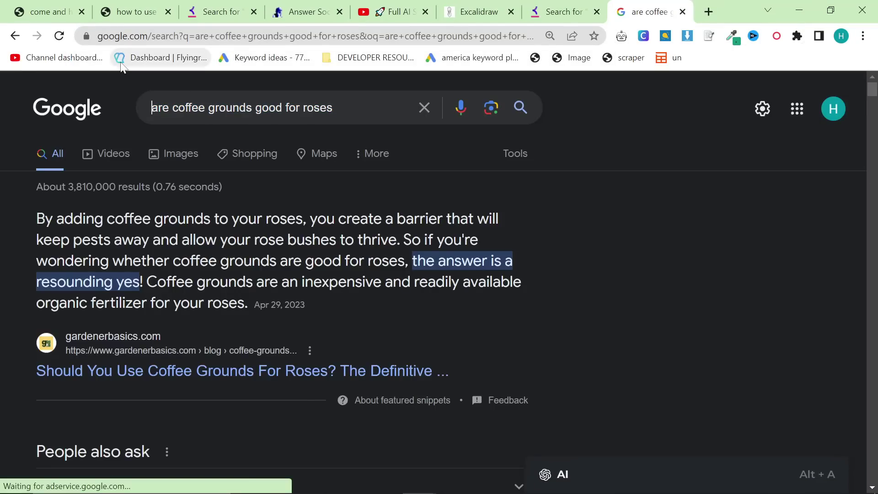
Prefix the query with allintitle: and rerun the search.
text(alli)
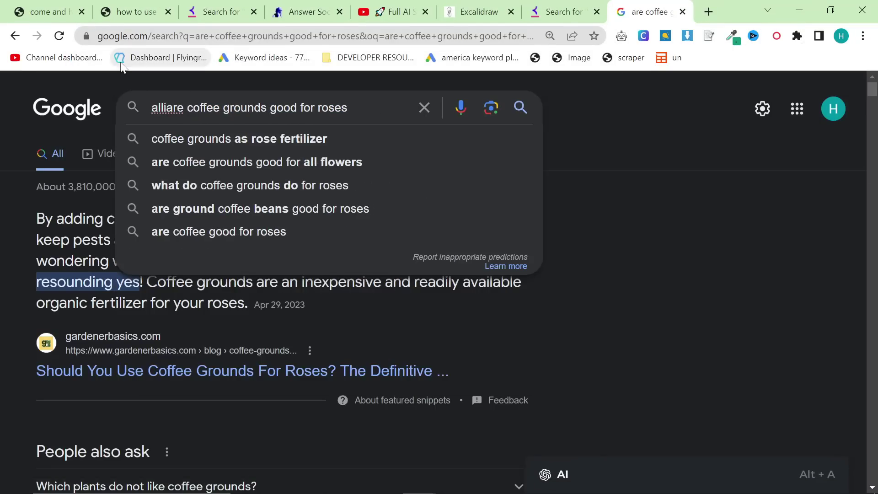
key(BackSpace)
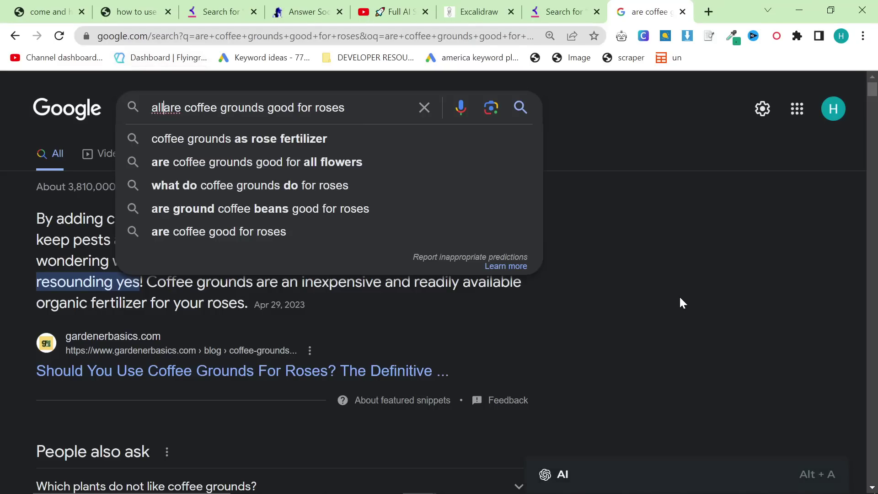
click(693, 221)
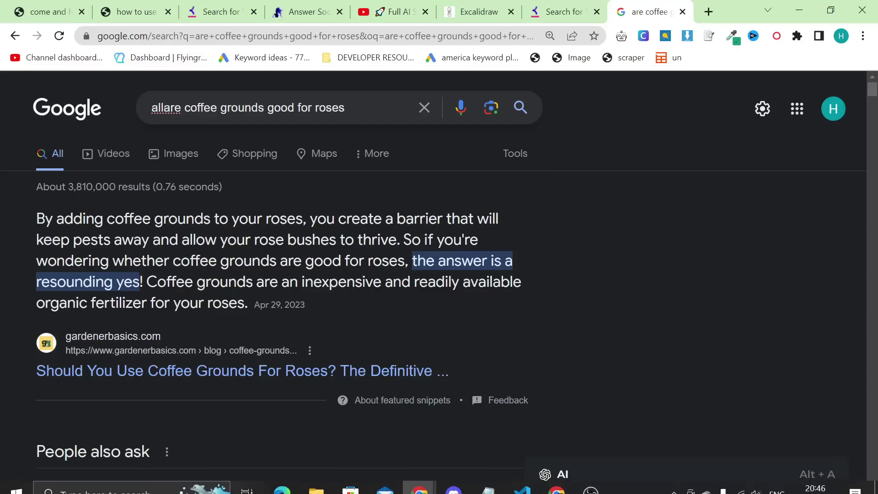
click(209, 121)
text(allintitle:)
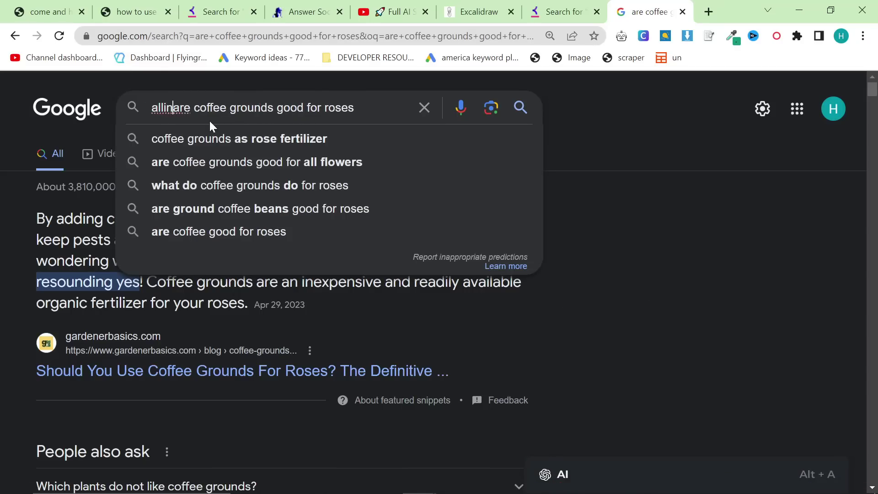
key(Return)
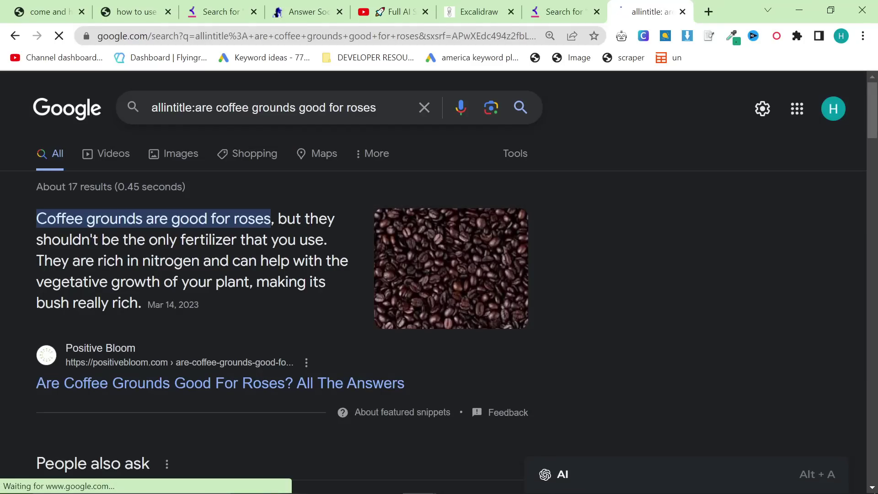
Review the allintitle results, noting only about 17 pages match.
scroll(33, 123, down, 2)
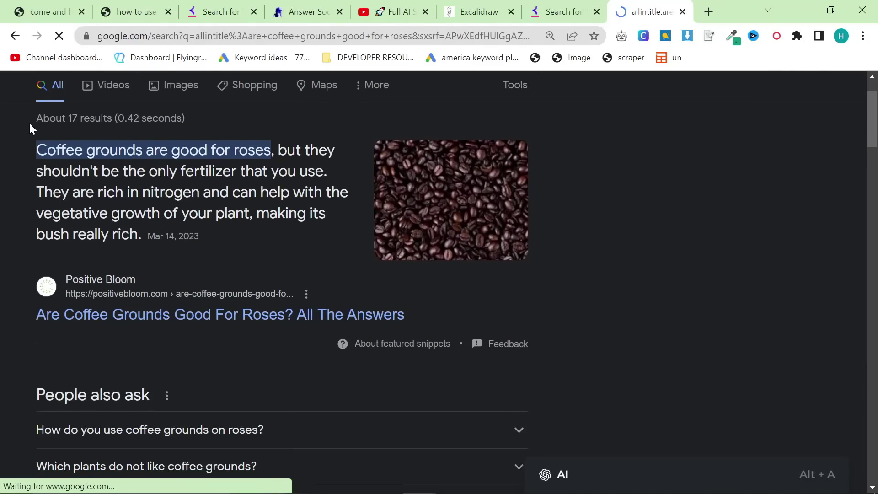
key(ctrl+plus)
key(ctrl+plus)
key(ctrl+plus)
drag(28, 229, 132, 229)
scroll(56, 294, down, 4)
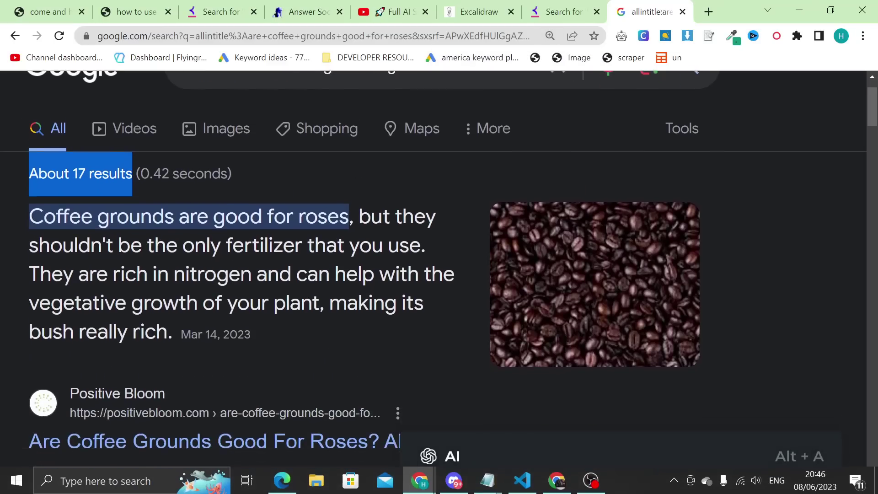
key(ctrl+minus)
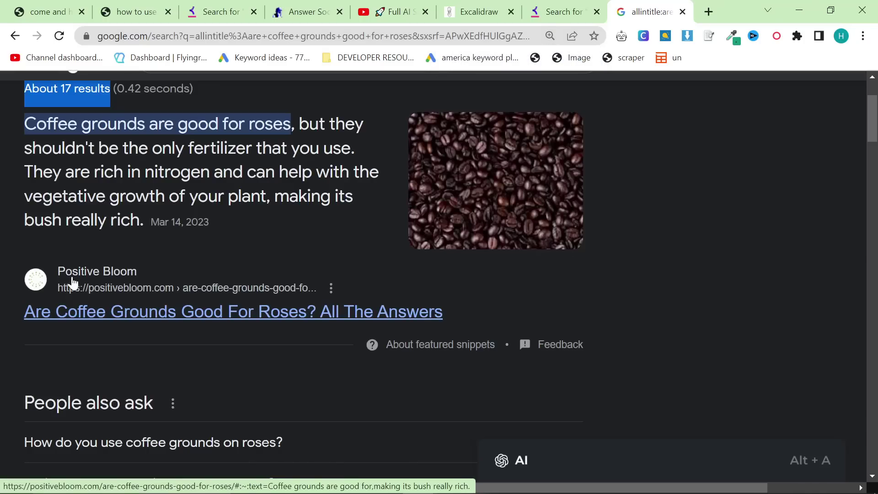
drag(18, 316, 320, 313)
scroll(192, 364, down, 5)
scroll(16, 328, down, 4)
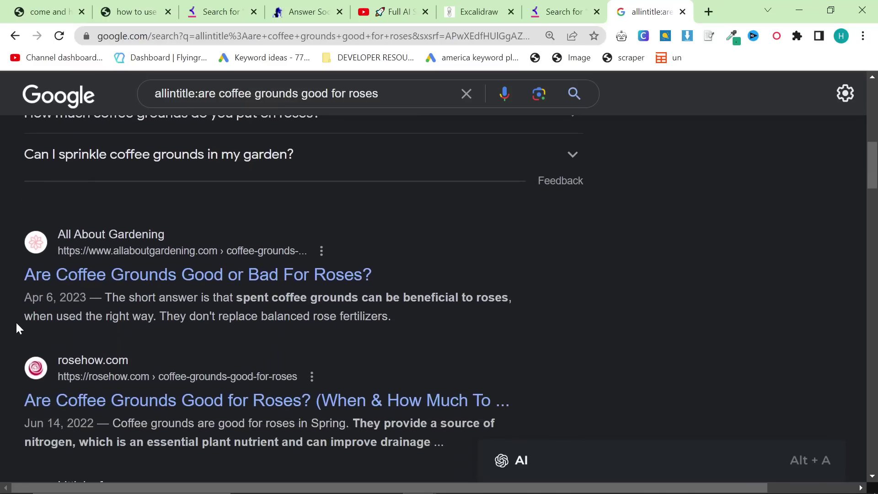
scroll(16, 322, down, 3)
scroll(16, 325, up, 8)
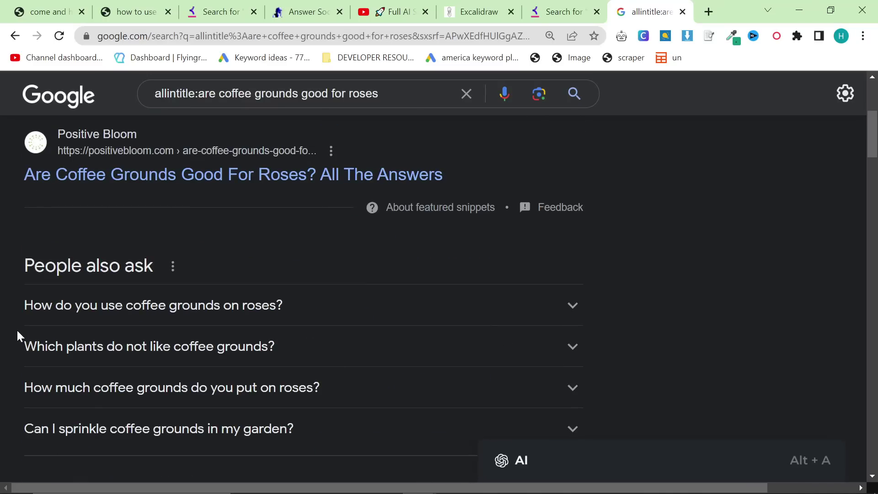
scroll(229, 334, down, 3)
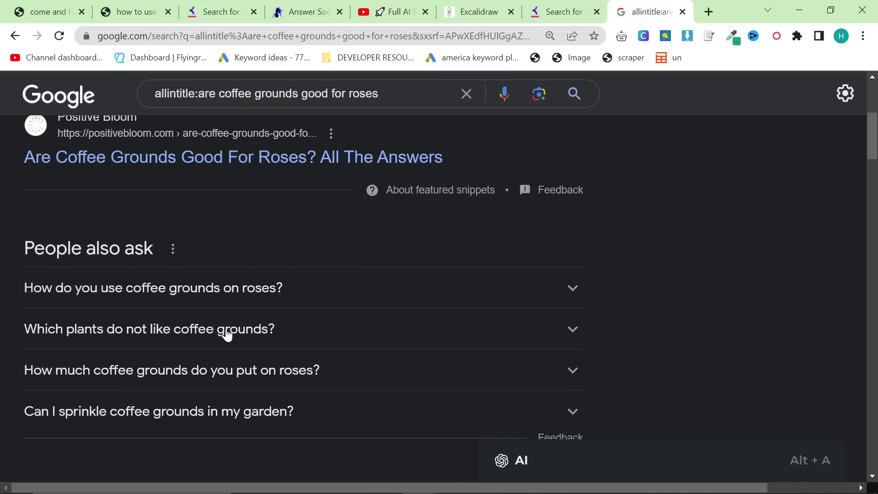
scroll(233, 327, down, 4)
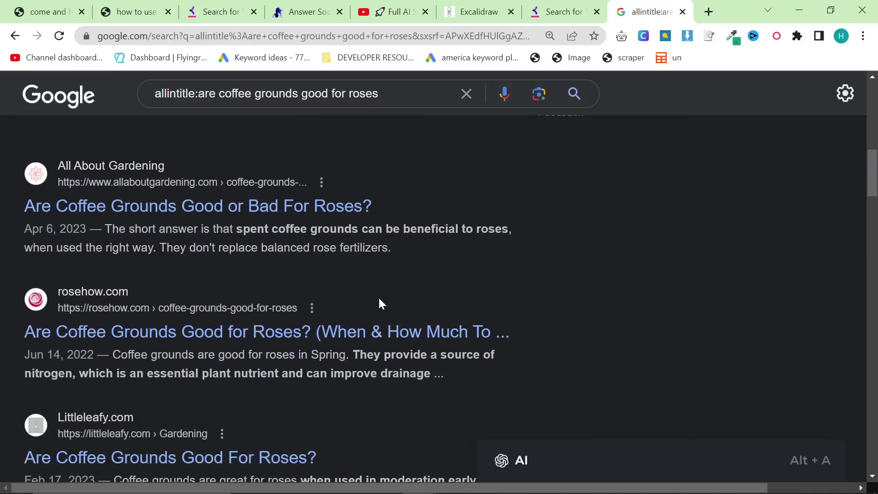
scroll(378, 296, down, 2)
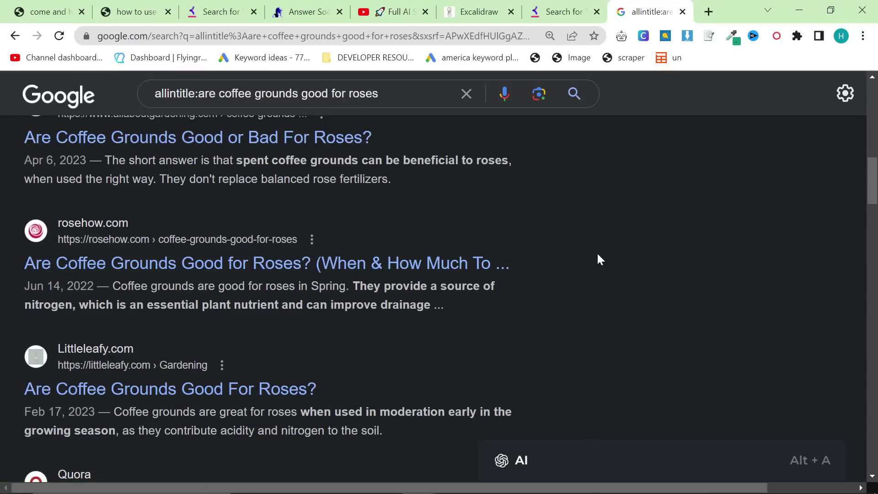
scroll(597, 252, up, 15)
Remove the allintitle: prefix and rerun the plain search, about 3,810,000 results.
drag(194, 112, 129, 139)
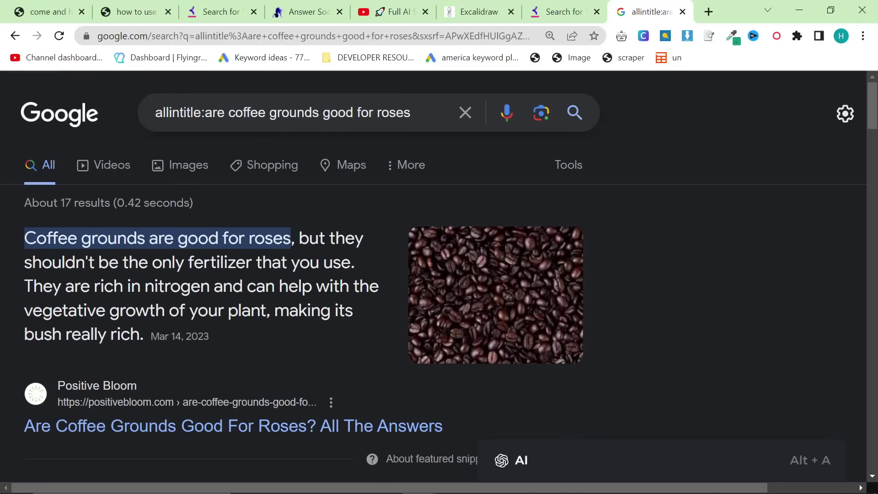
drag(204, 112, 413, 112)
key(ctrl+c)
click(425, 112)
key(Escape)
drag(40, 198, 209, 196)
click(234, 201)
drag(412, 113, 155, 112)
key(BackSpace)
key(Return)
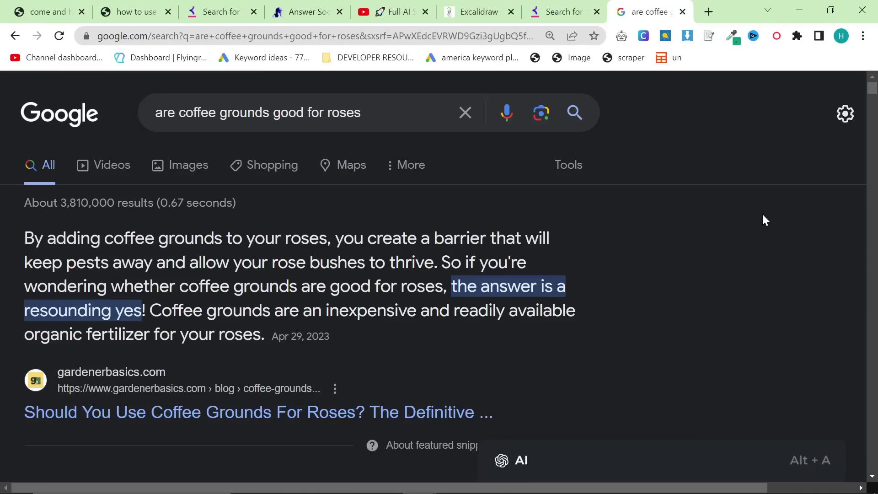
Find and open the Ahrefs free keyword generator in a new tab.
click(709, 12)
text(ahrefs keywords)
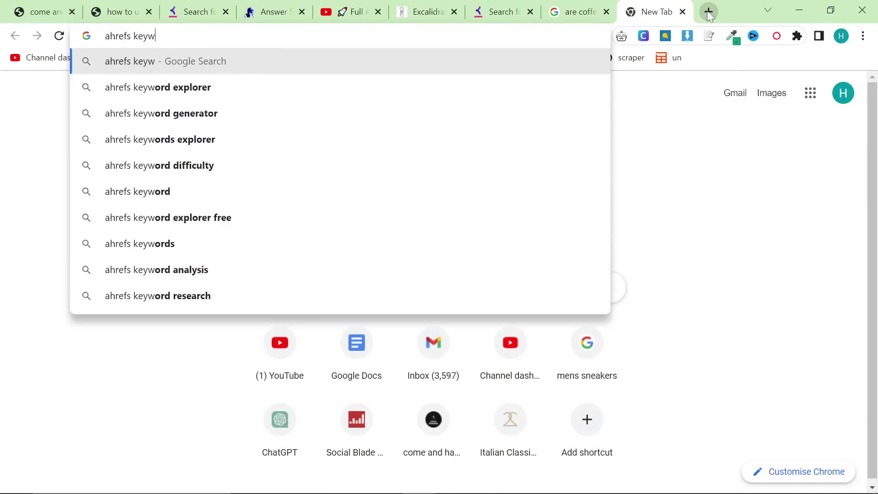
key(BackSpace)
key(BackSpace)
text(generator)
key(Return)
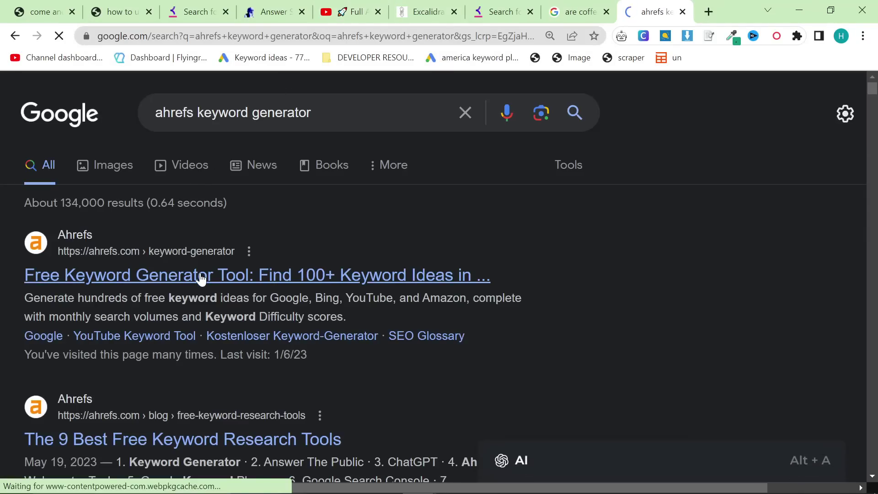
click(396, 274)
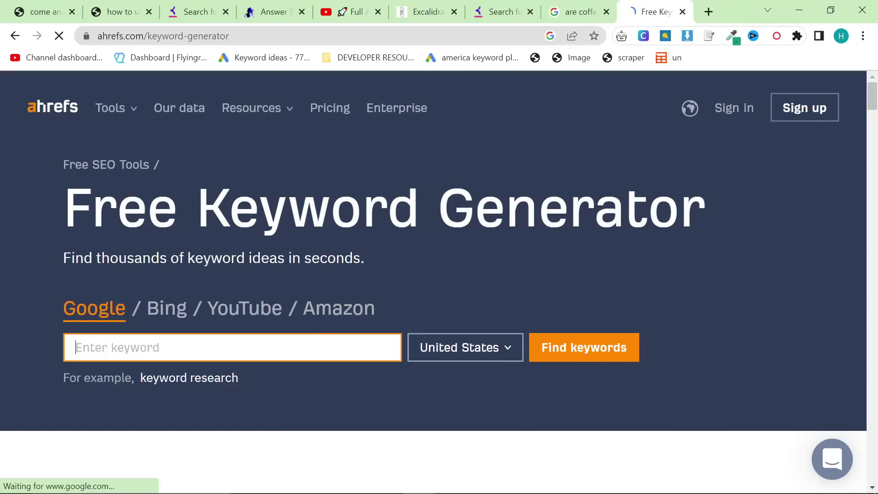
Get keyword ideas for the pasted roses phrase, showing KD 9 and 450 volume.
click(231, 352)
key(ctrl+v)
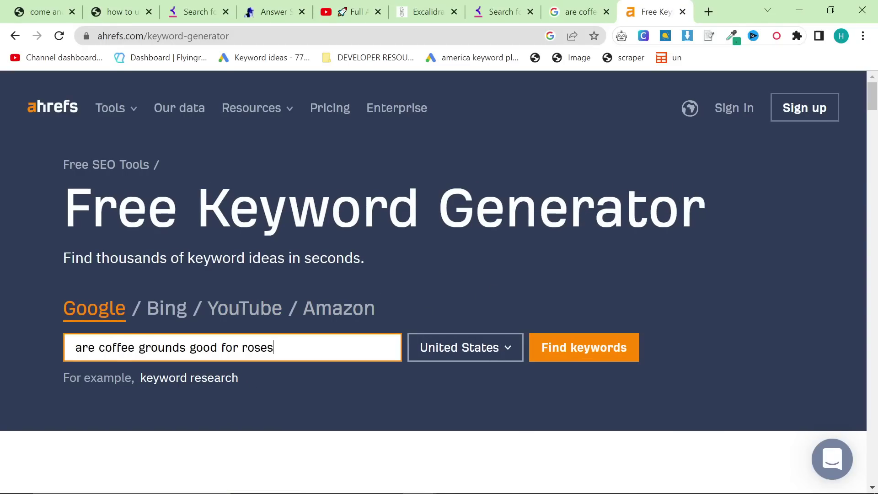
click(568, 346)
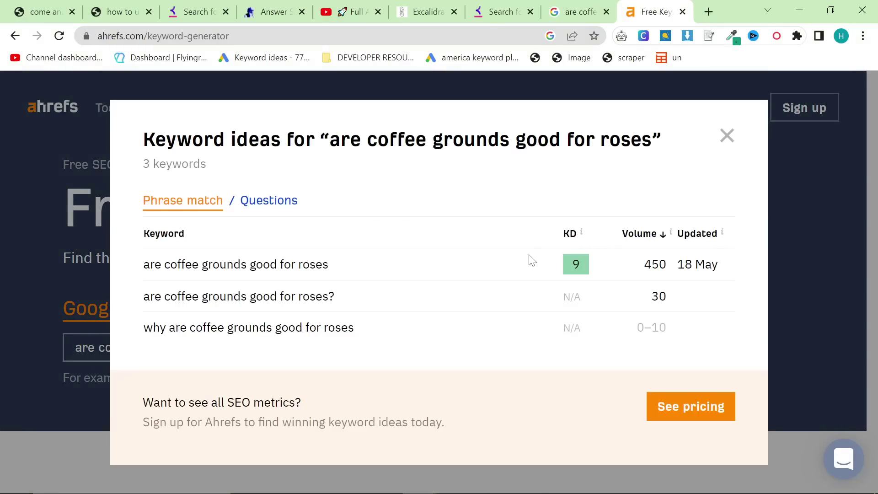
double_click(645, 266)
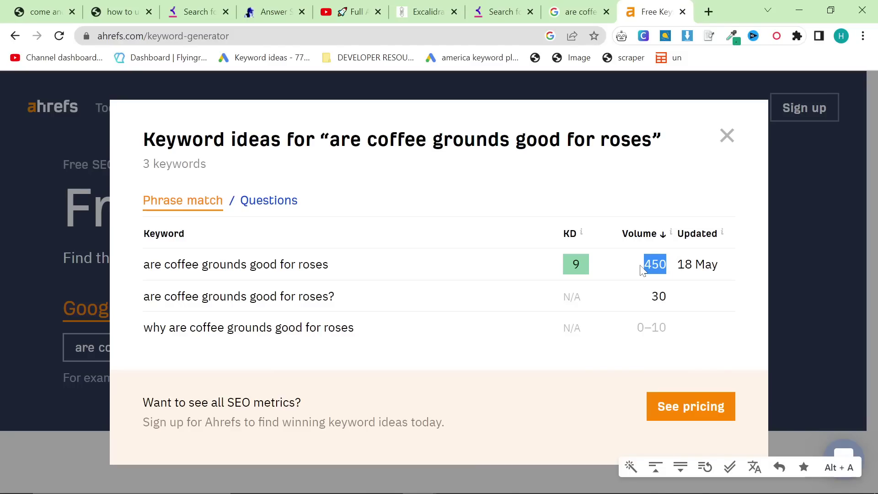
click(604, 271)
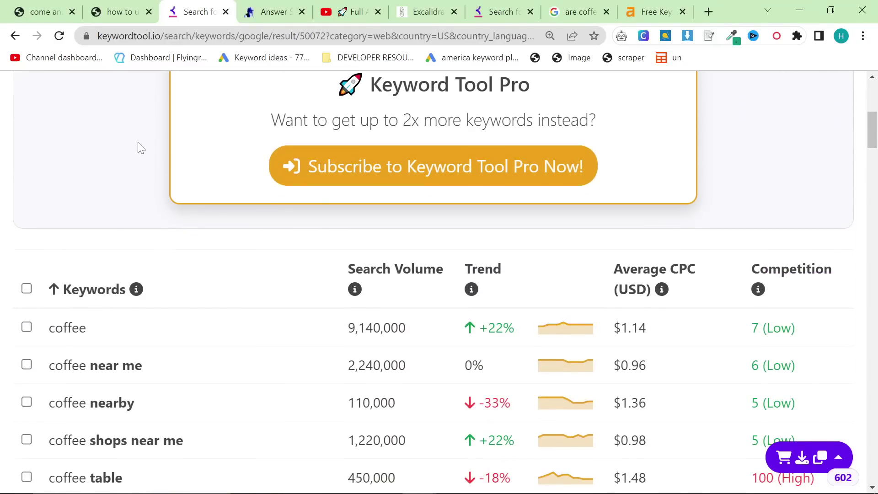
Scroll Keyword Tool's coffee questions and select 'did coffee cause the enlightenment'.
click(494, 12)
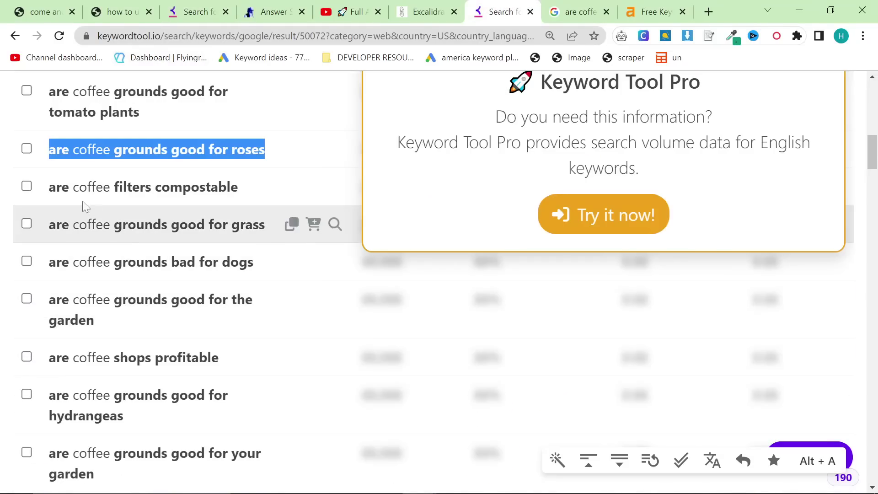
click(67, 201)
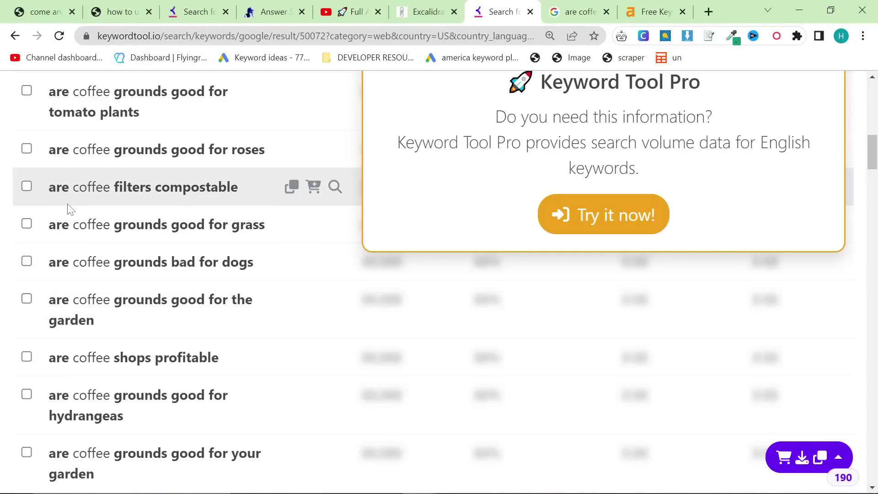
scroll(62, 215, down, 3)
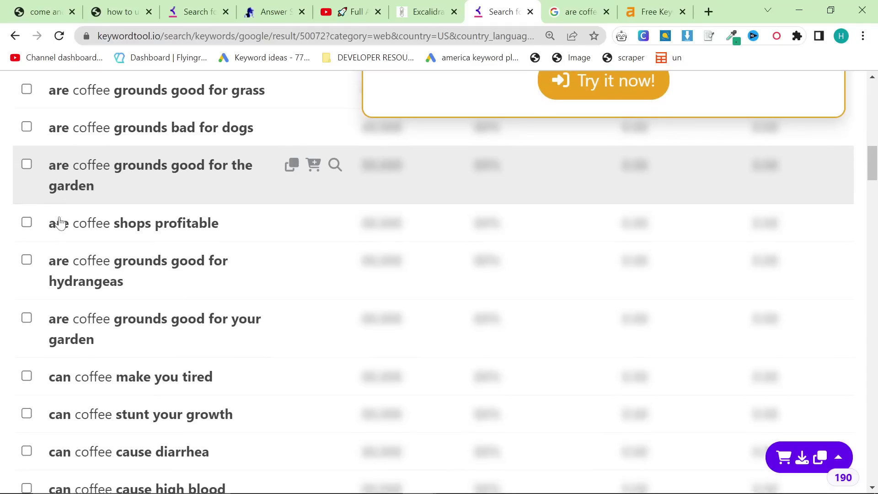
scroll(61, 222, down, 3)
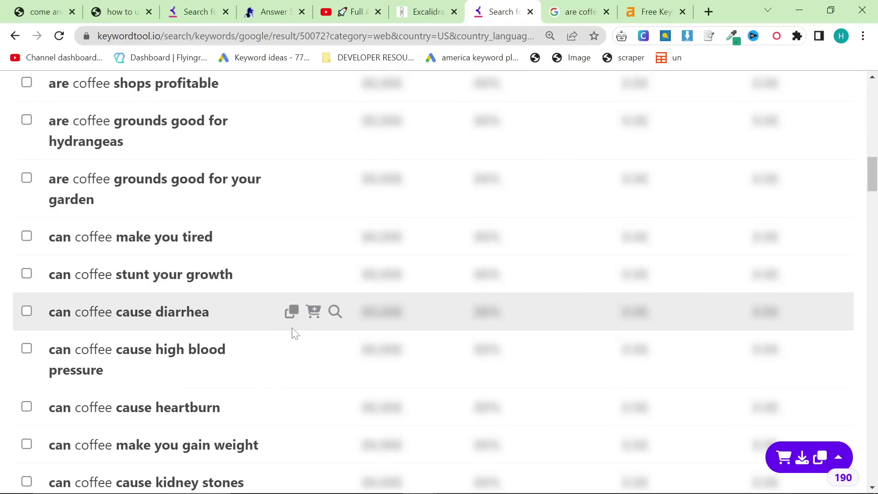
drag(211, 313, 40, 316)
drag(146, 365, 38, 356)
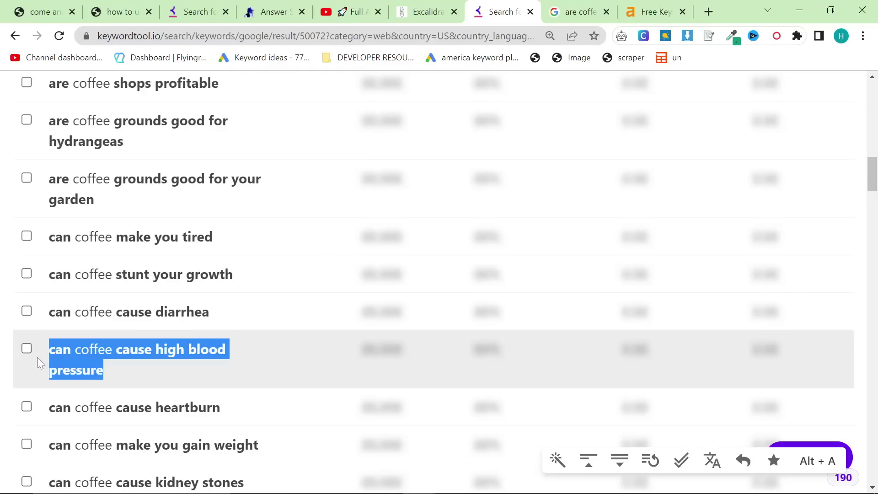
scroll(78, 366, down, 1)
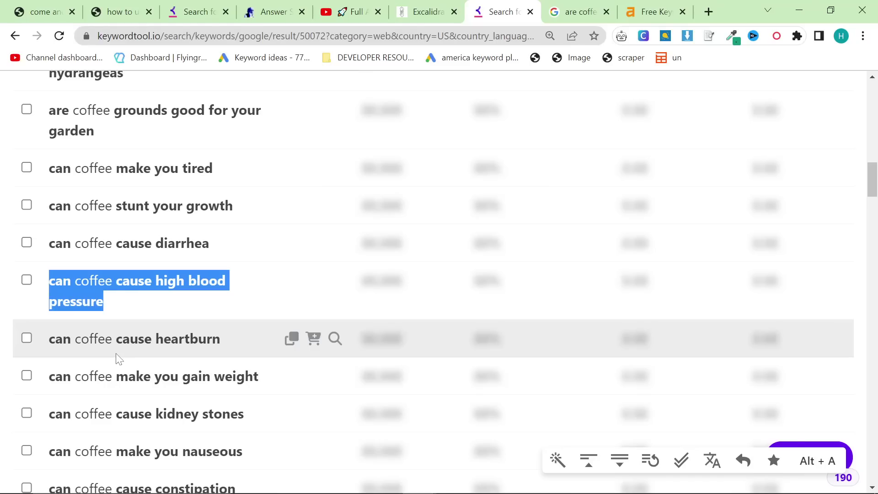
scroll(199, 430, down, 1)
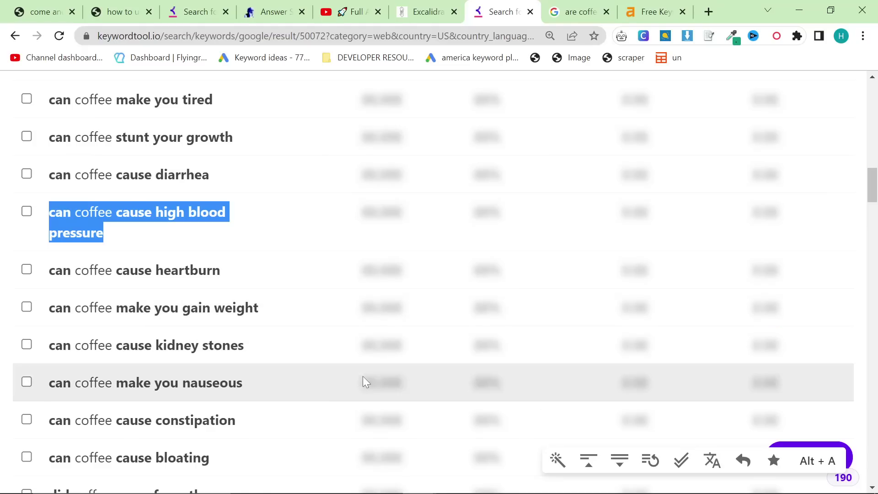
scroll(365, 341, down, 1)
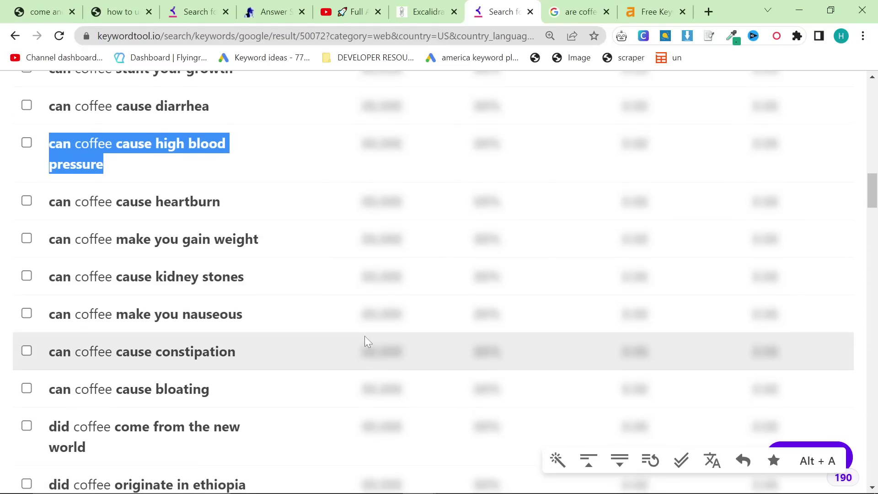
scroll(366, 340, down, 1)
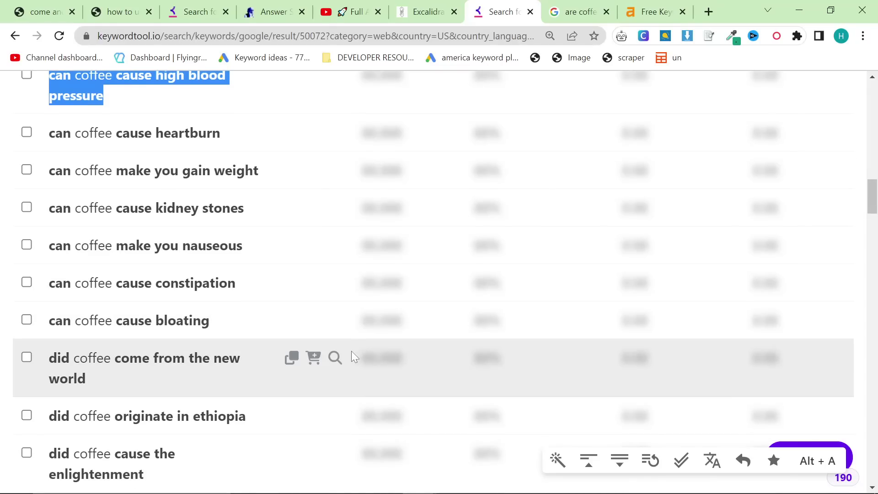
scroll(350, 353, down, 1)
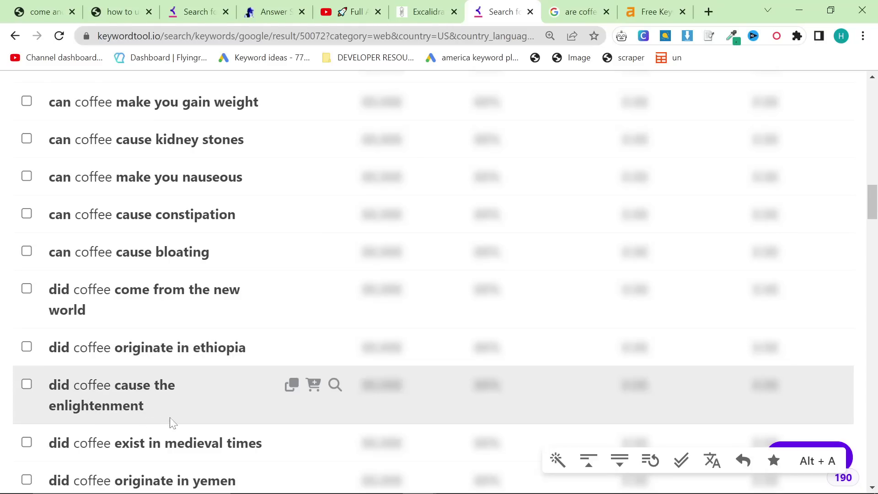
drag(174, 417, 46, 389)
key(ctrl+c)
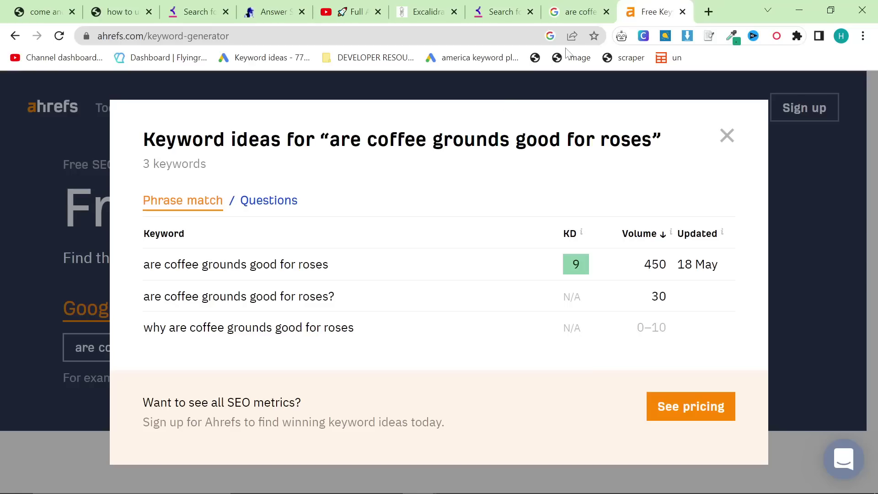
Search Ahrefs for 'did coffee cause the enlightenment', getting 0–10 volume and KD N/A.
click(654, 11)
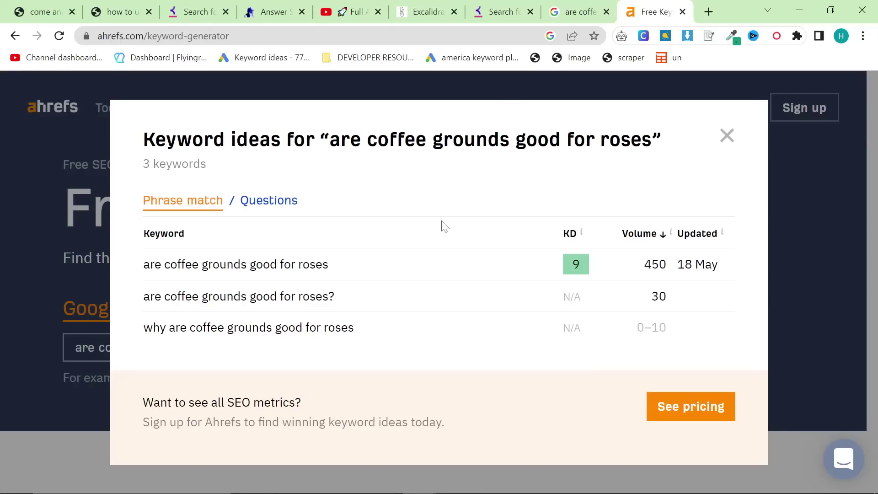
click(727, 135)
key(ctrl+a)
key(ctrl+v)
key(Return)
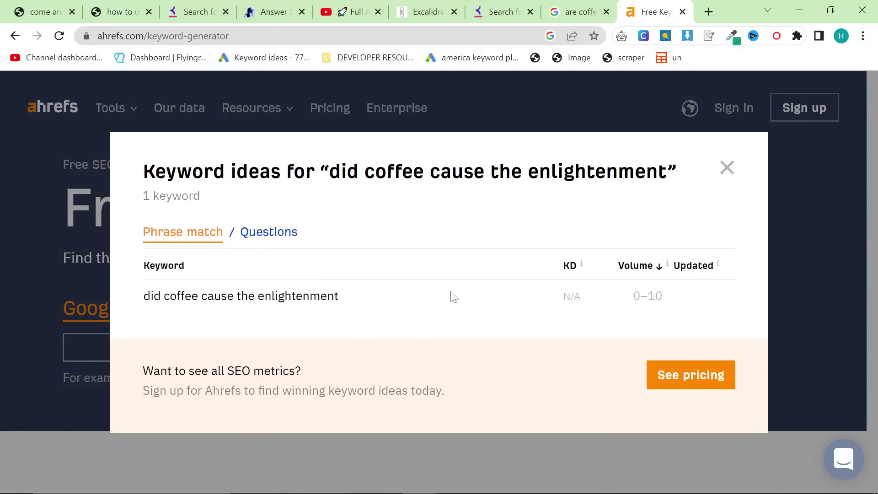
Zoom out and scroll through Keyword Tool's 190 coffee question keywords to Load More.
key(ctrl+shift+Tab)
key(ctrl+shift+Tab)
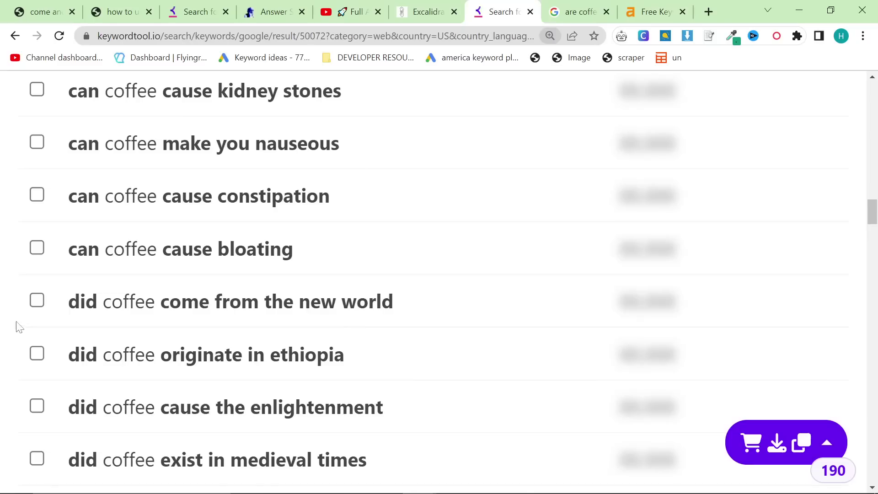
scroll(191, 372, down, 3)
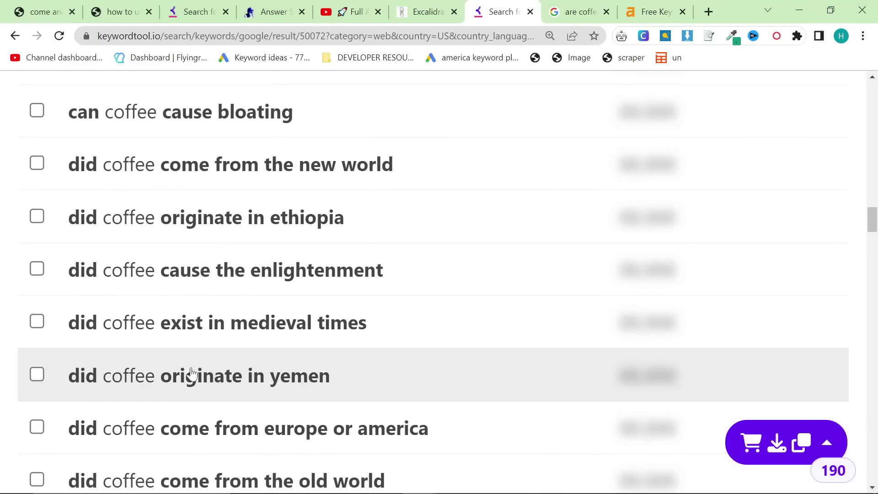
scroll(190, 372, down, 3)
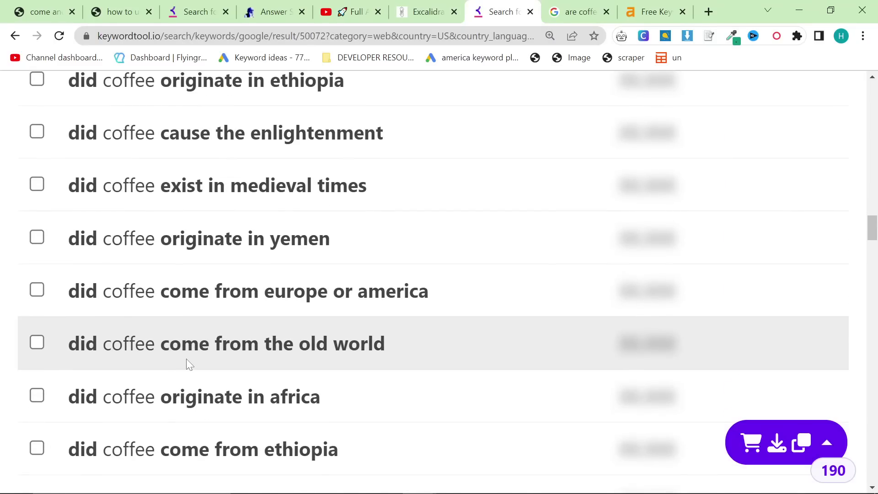
key(ctrl+minus)
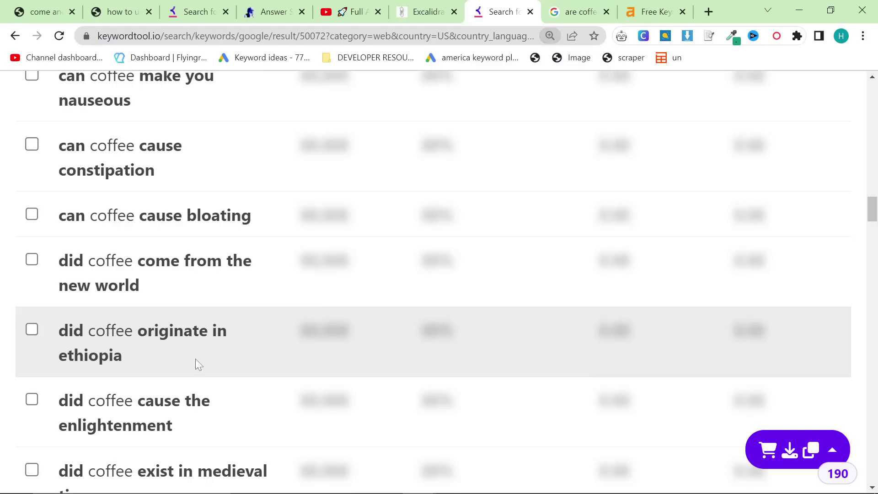
scroll(229, 270, down, 6)
scroll(229, 270, down, 18)
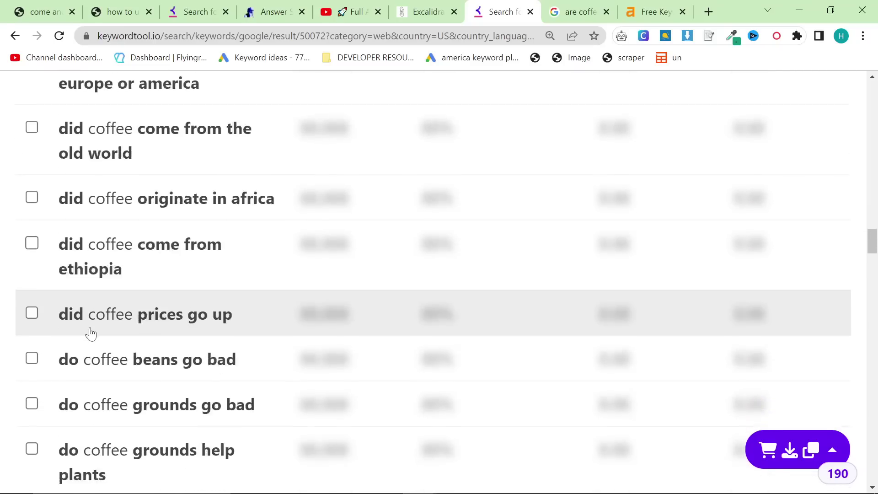
scroll(106, 336, down, 13)
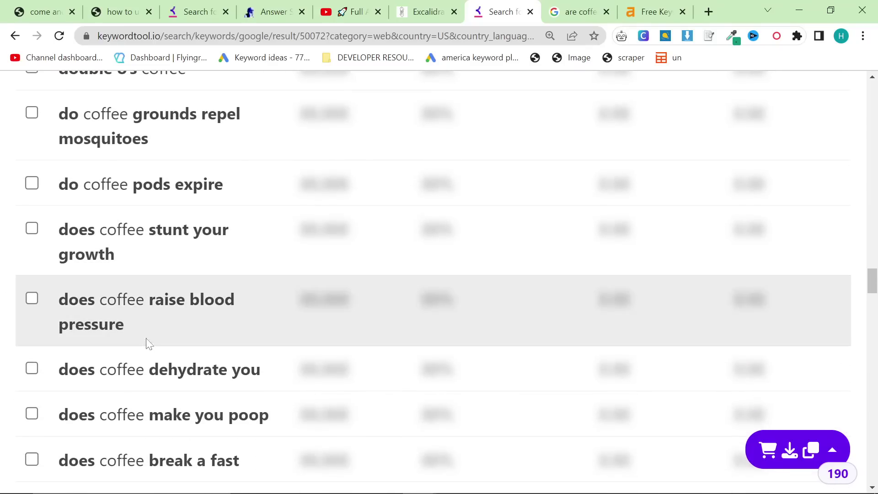
scroll(126, 342, down, 20)
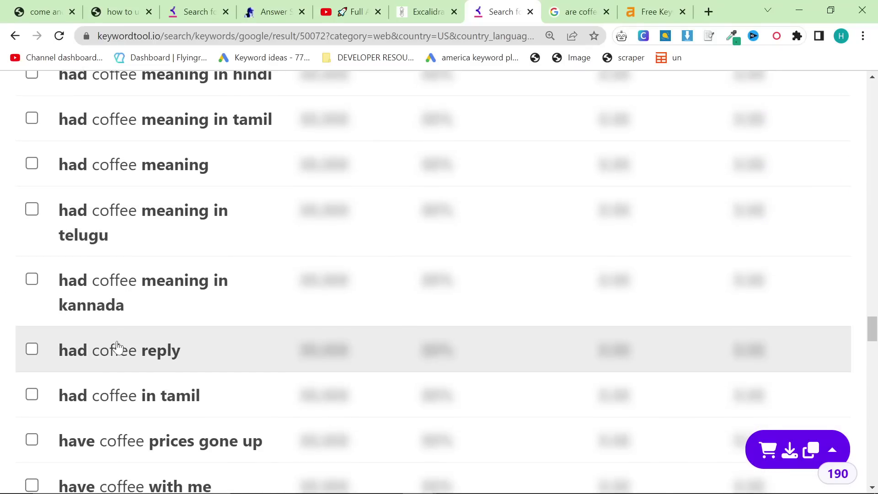
scroll(101, 351, down, 18)
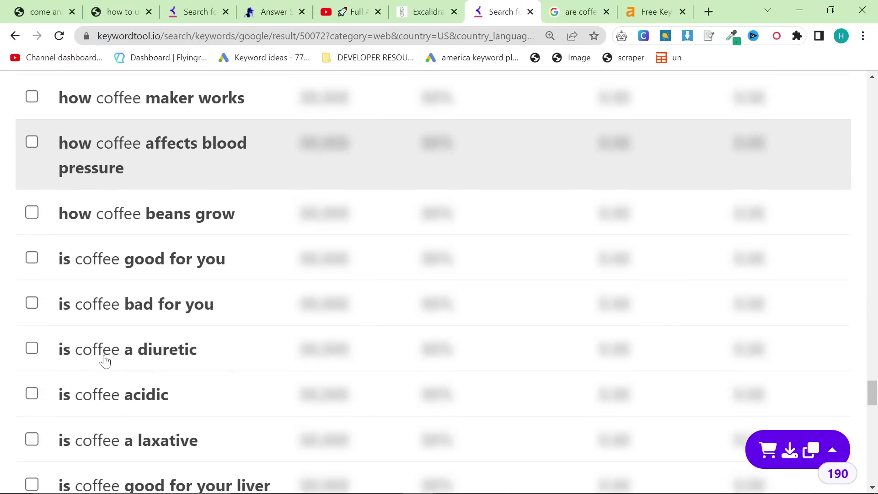
scroll(108, 348, down, 18)
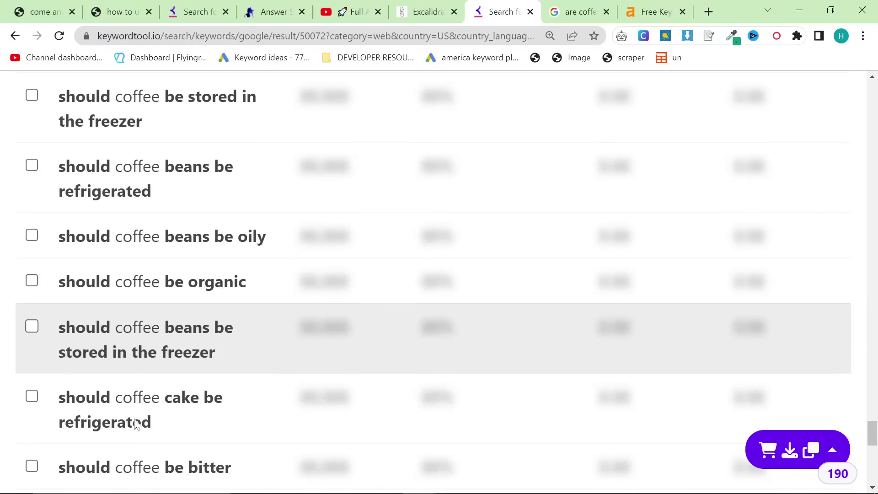
scroll(124, 411, up, 5)
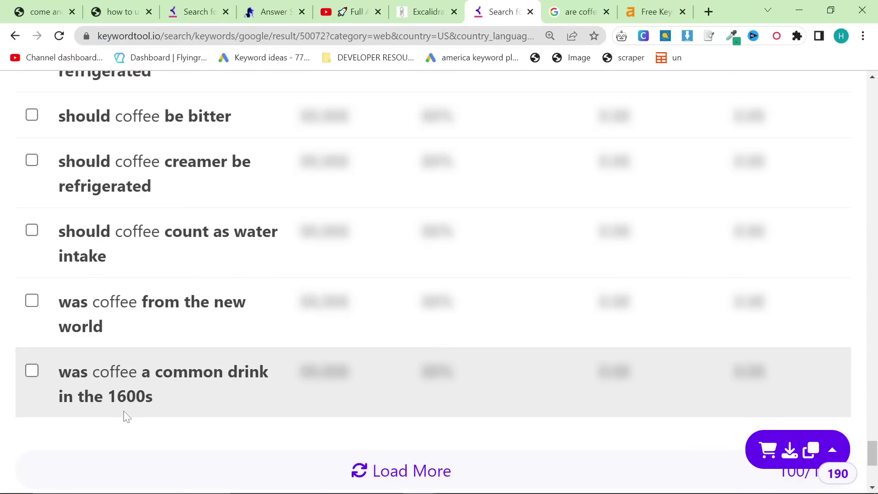
scroll(126, 414, up, 4)
drag(872, 446, 875, 78)
scroll(278, 191, down, 4)
scroll(273, 186, down, 4)
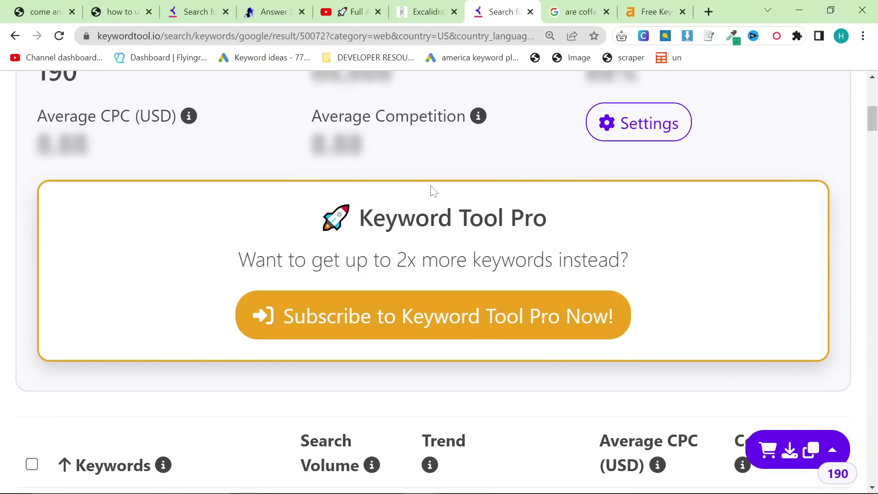
scroll(488, 174, down, 5)
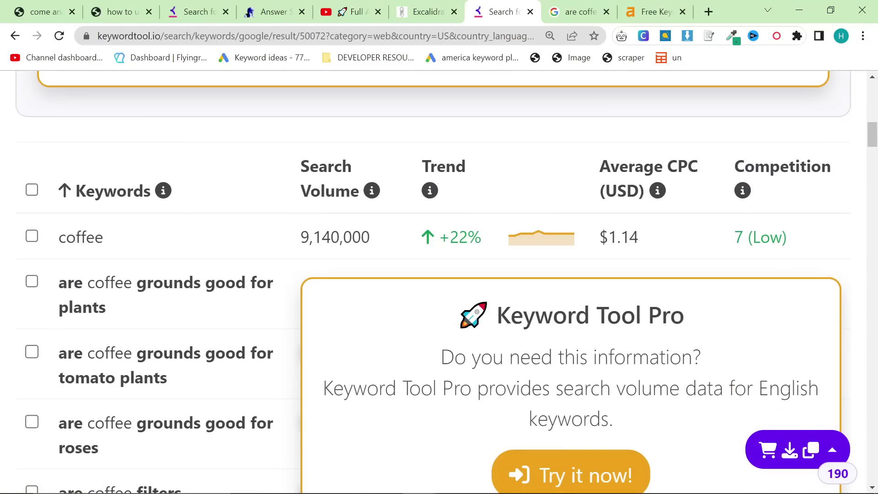
Set the Answer Socrates topic to 'coffee' with country United States, language English.
click(273, 9)
drag(273, 6, 425, 10)
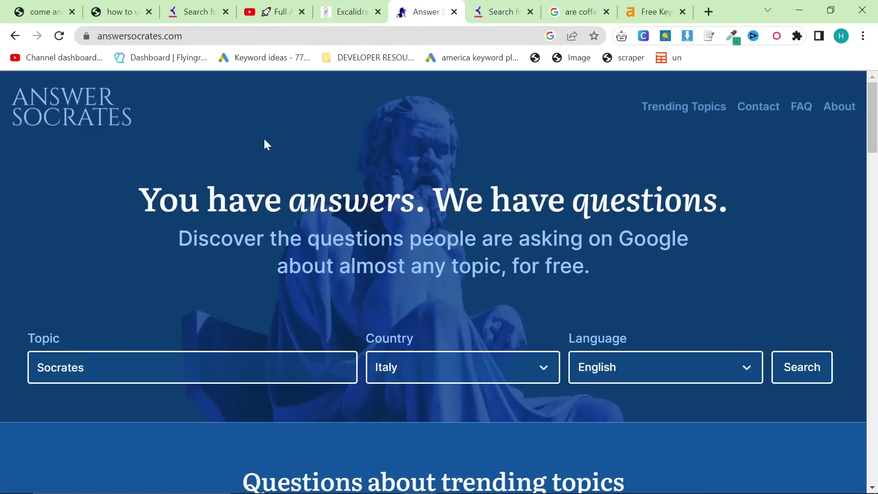
scroll(258, 140, down, 2)
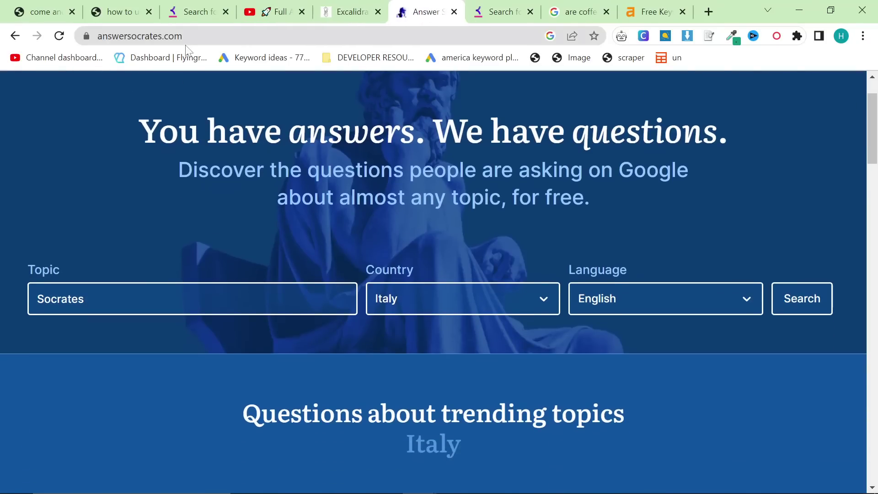
drag(85, 299, 9, 272)
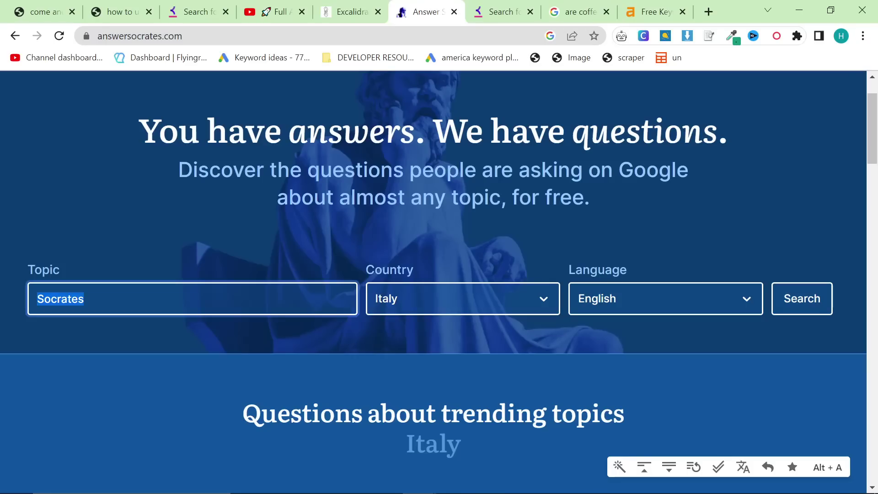
text(coffee)
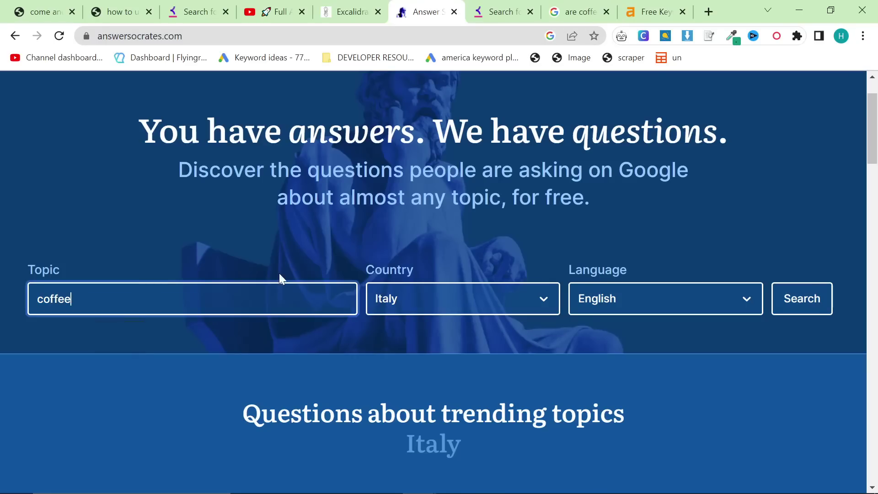
click(427, 299)
text(united)
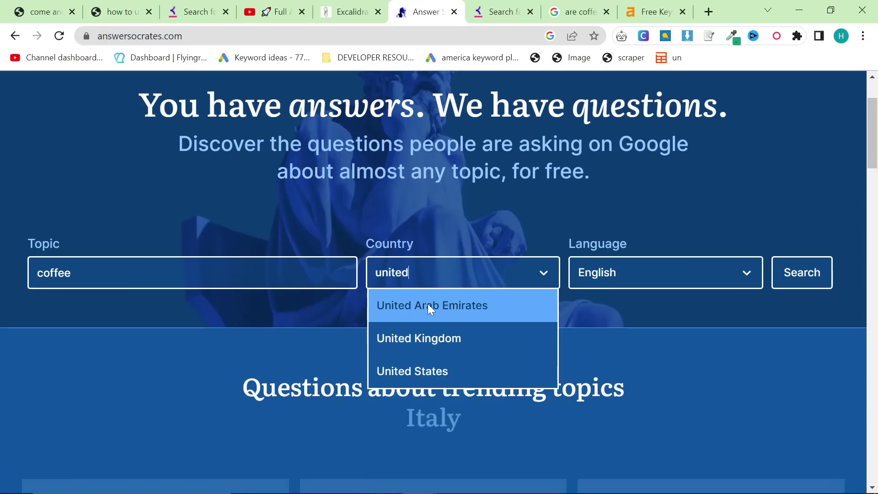
click(455, 366)
scroll(434, 294, down, 7)
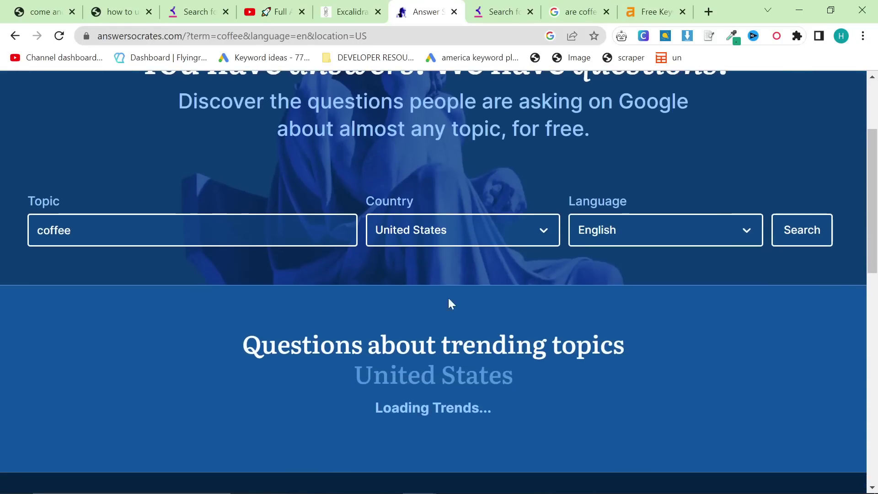
key(ctrl+minus)
key(ctrl+minus)
scroll(186, 249, up, 6)
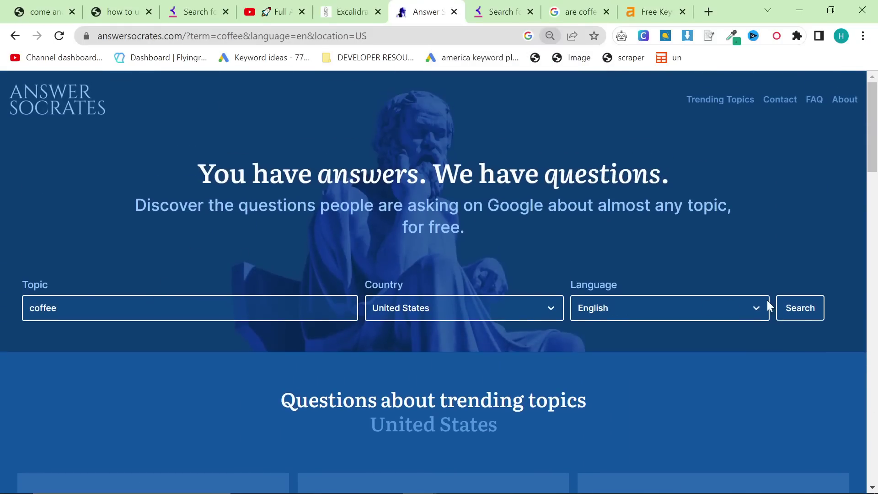
Run the coffee question search at 100% zoom and review the Should I questions.
click(805, 307)
scroll(177, 288, down, 1)
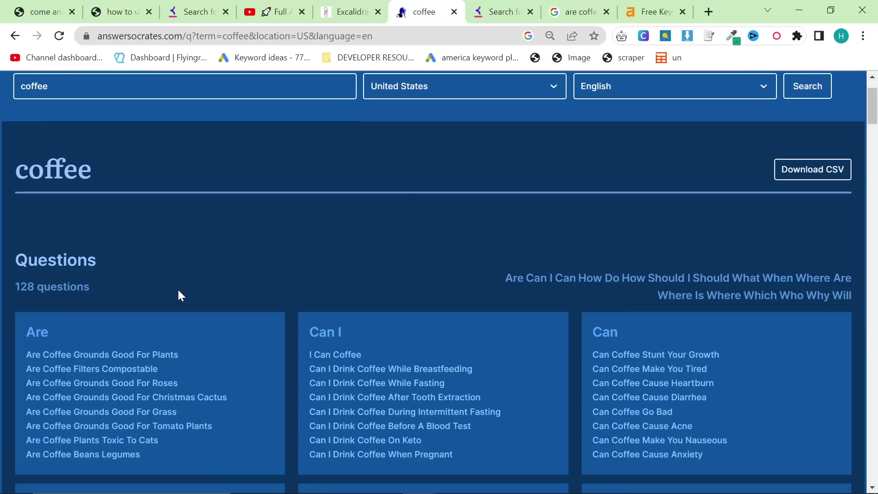
key(ctrl+plus)
key(ctrl+plus)
scroll(233, 323, down, 1)
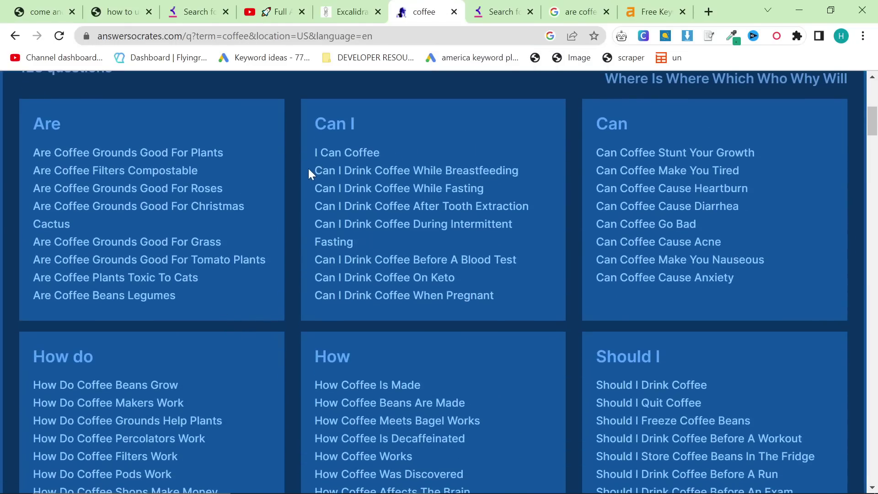
scroll(252, 203, down, 3)
drag(598, 225, 684, 237)
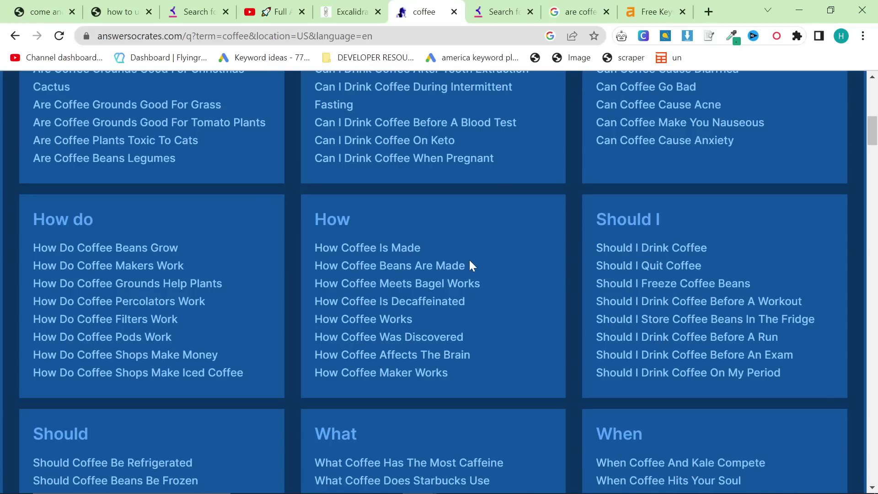
scroll(200, 221, up, 3)
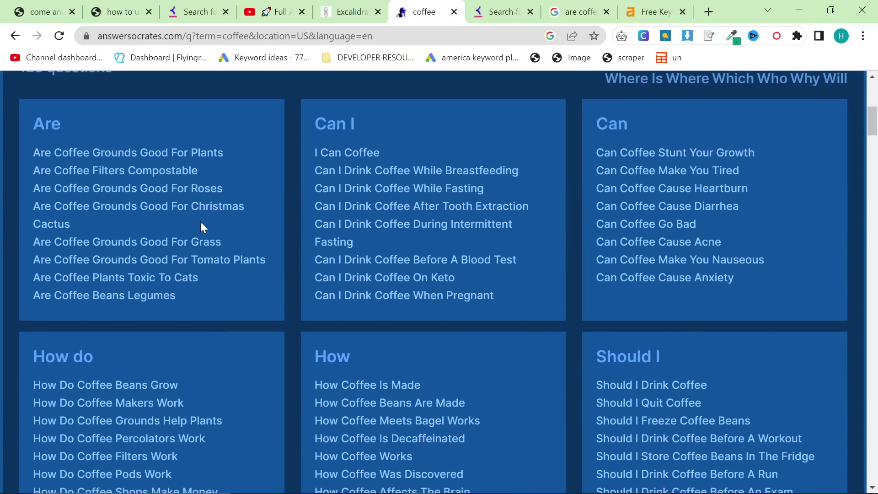
scroll(122, 228, down, 15)
scroll(122, 228, up, 15)
scroll(336, 223, down, 3)
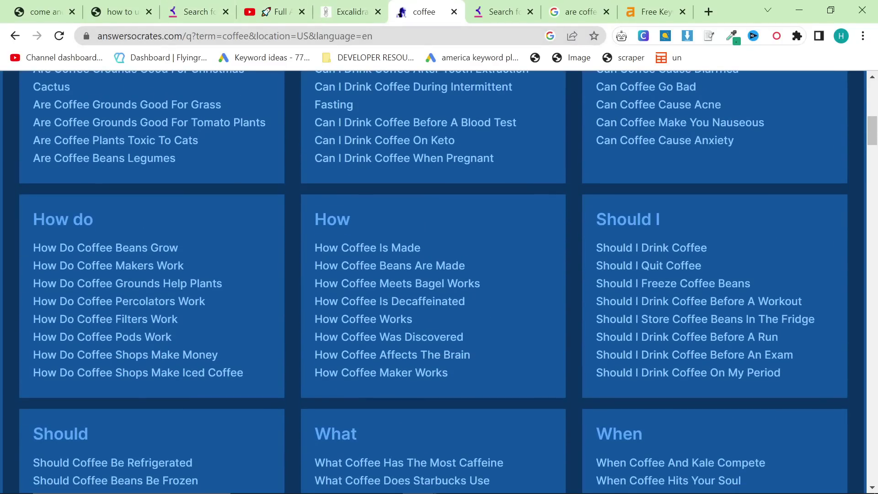
scroll(275, 215, down, 3)
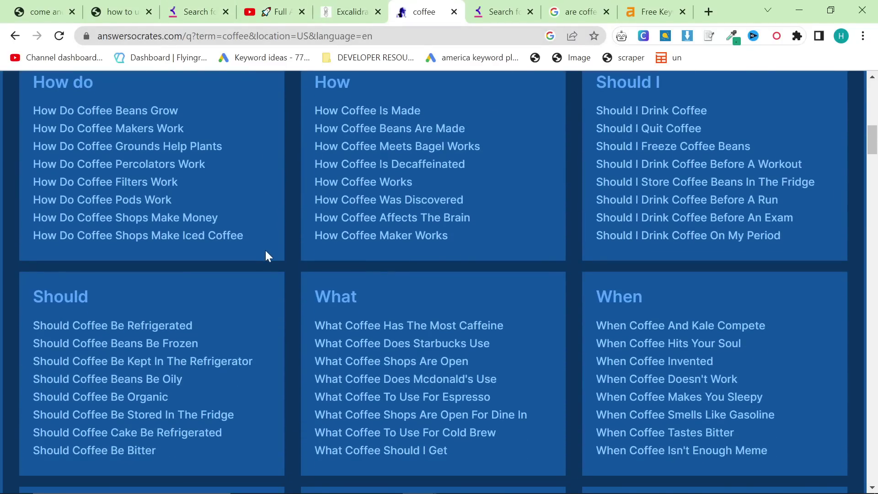
drag(53, 325, 235, 321)
click(235, 321)
Scroll on through groups like Coffee Vs Tea and the Did questions to In The Past.
scroll(250, 312, down, 3)
scroll(244, 309, up, 2)
scroll(238, 304, down, 2)
scroll(261, 299, down, 3)
scroll(320, 304, down, 7)
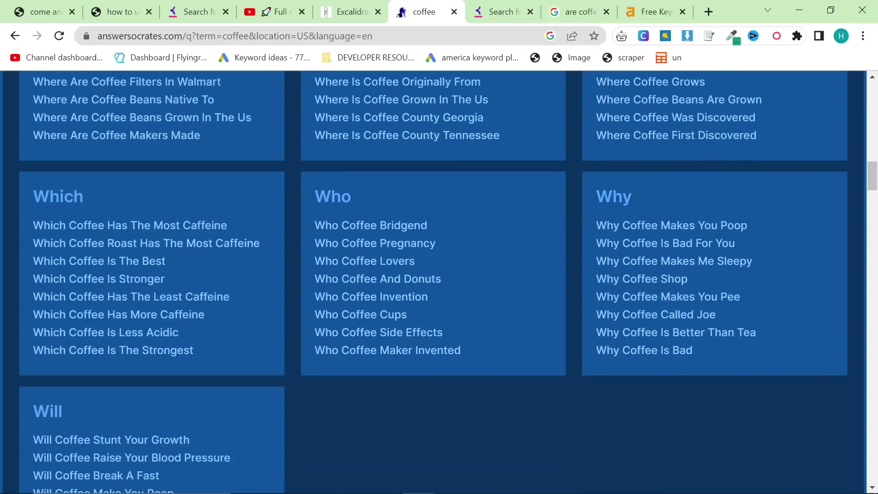
scroll(348, 297, down, 6)
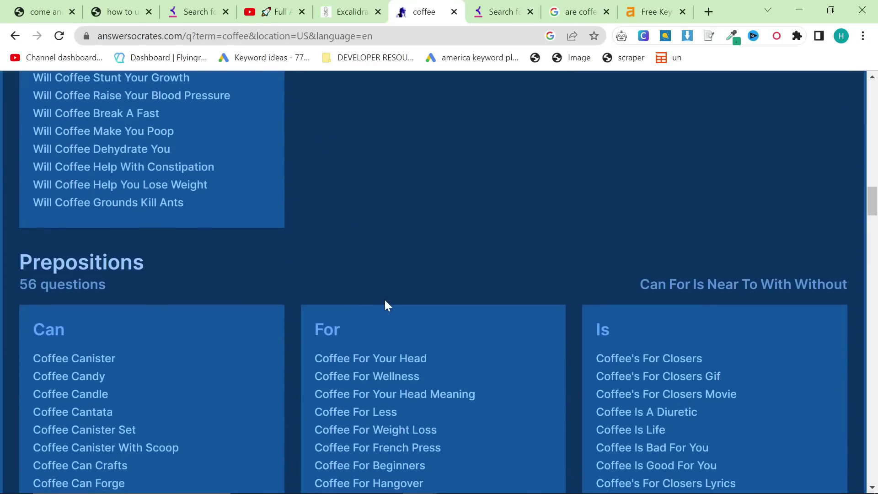
scroll(382, 302, down, 20)
scroll(407, 248, up, 3)
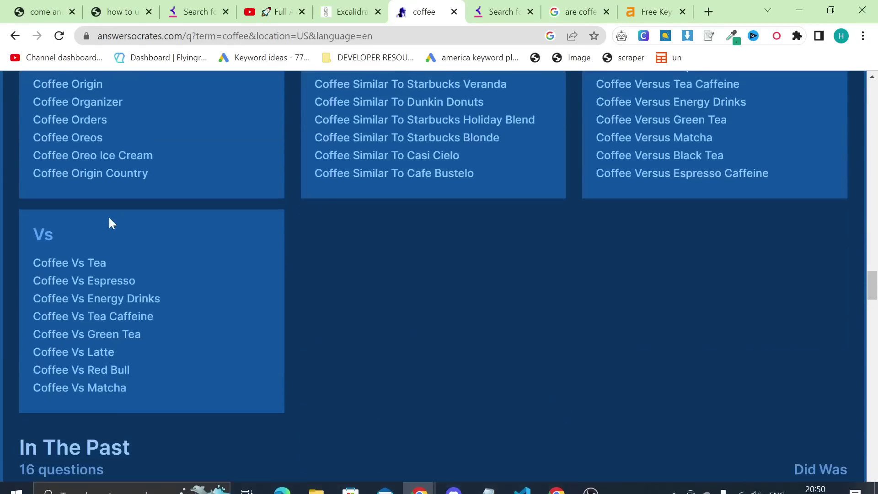
mouse_move(26, 265)
mouse_down()
mouse_move(121, 267)
mouse_move(20, 264)
mouse_up()
click(119, 270)
click(219, 271)
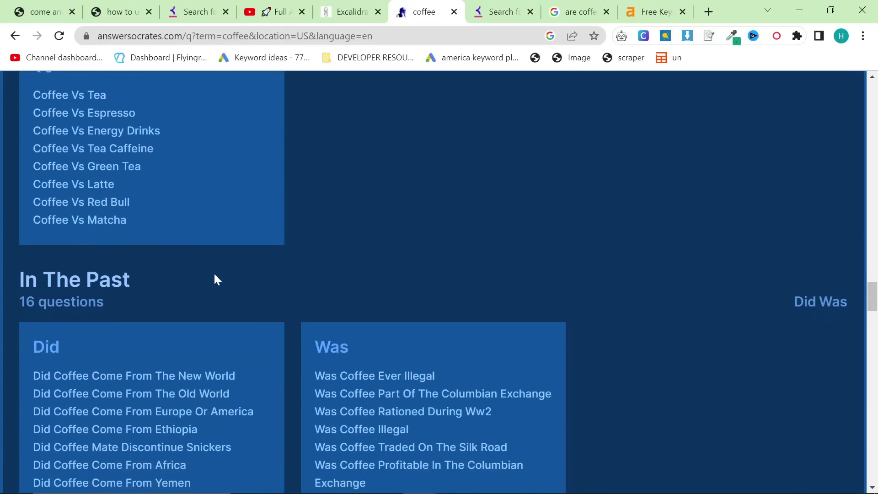
scroll(213, 273, up, 5)
drag(148, 237, 16, 243)
click(153, 263)
scroll(153, 264, down, 7)
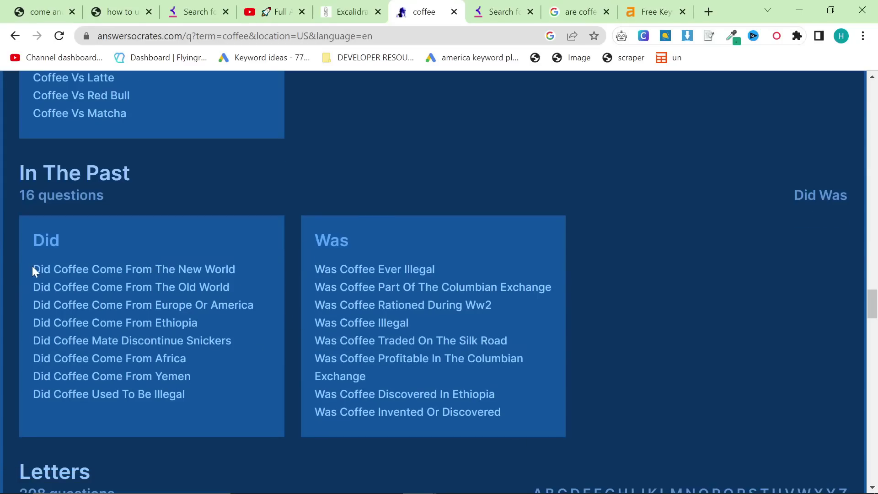
drag(33, 268, 7, 279)
Select the question 'Was Coffee Ever Illegal' from the Was questions.
click(6, 279)
drag(503, 413, 310, 269)
drag(474, 266, 306, 265)
Get Ahrefs ideas for 'Was Coffee Ever Illegal' (3 at 0–10 volume), then open Chrome profiles.
click(645, 12)
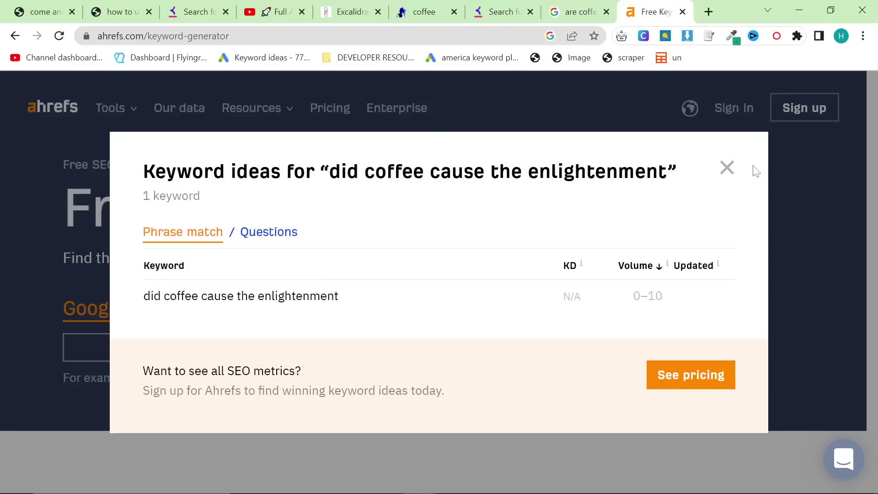
click(727, 168)
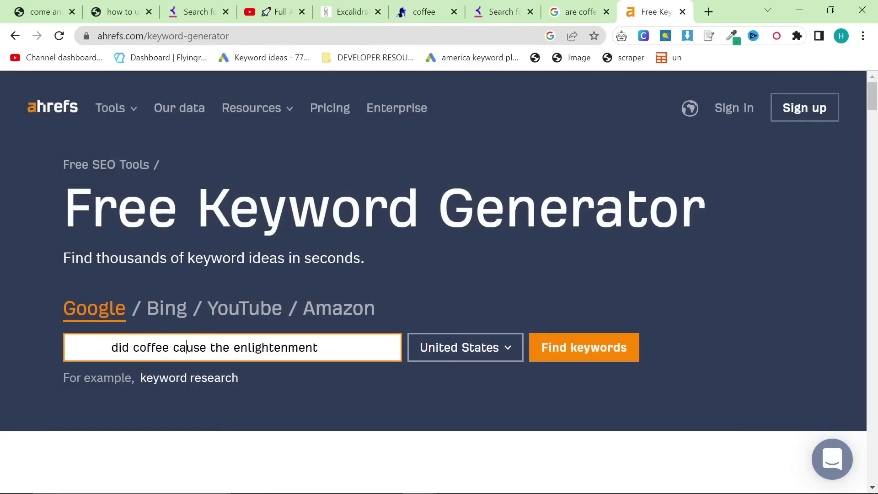
key(ctrl+a)
text(Was Coffee Ever Illegal)
key(Return)
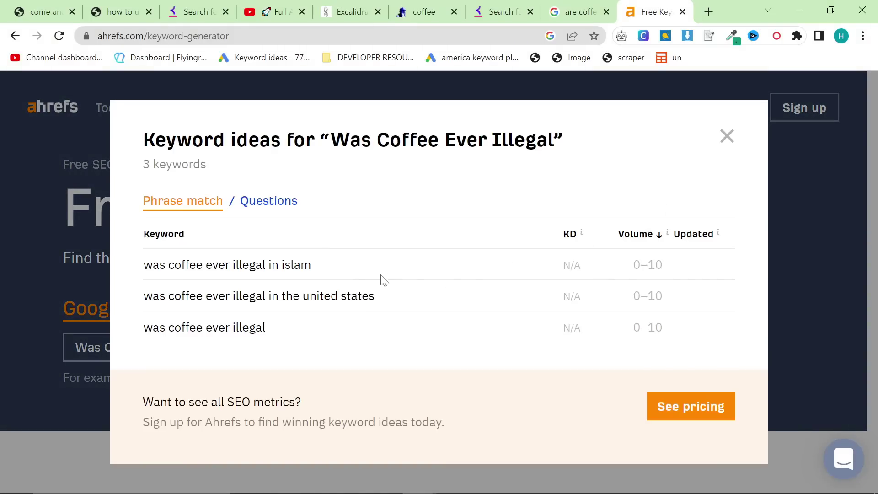
click(841, 36)
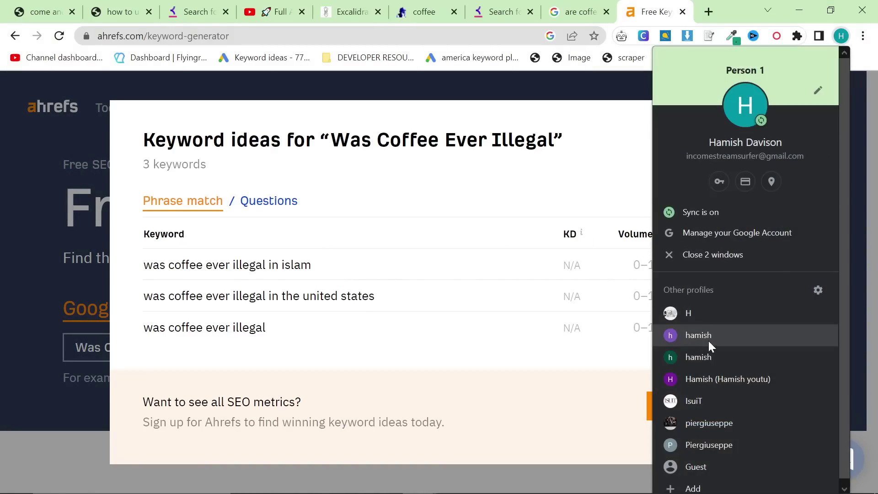
Open Google Ads in a new profile window and enter 'Was Coffee Ever Illegal' as a new keyword.
click(708, 342)
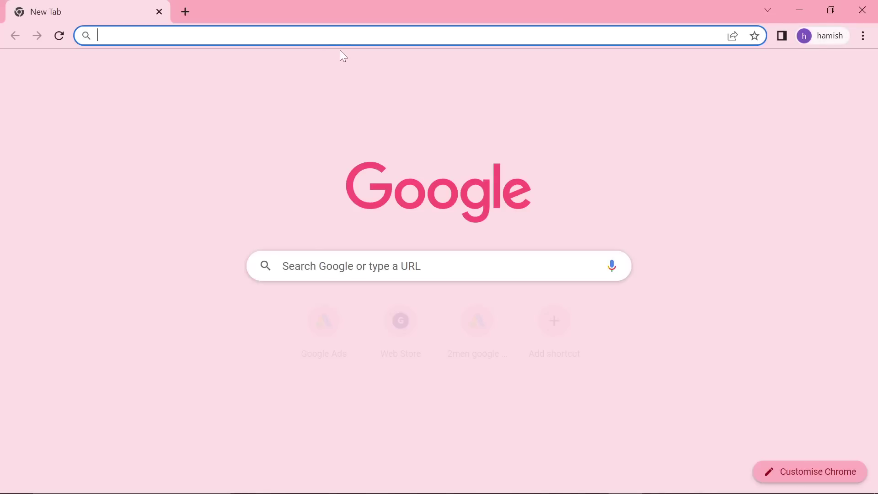
text(ads)
key(Return)
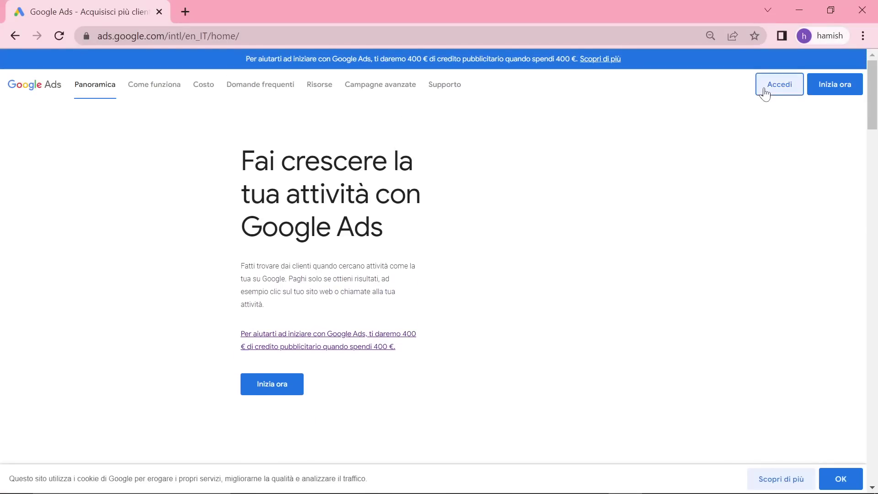
click(763, 87)
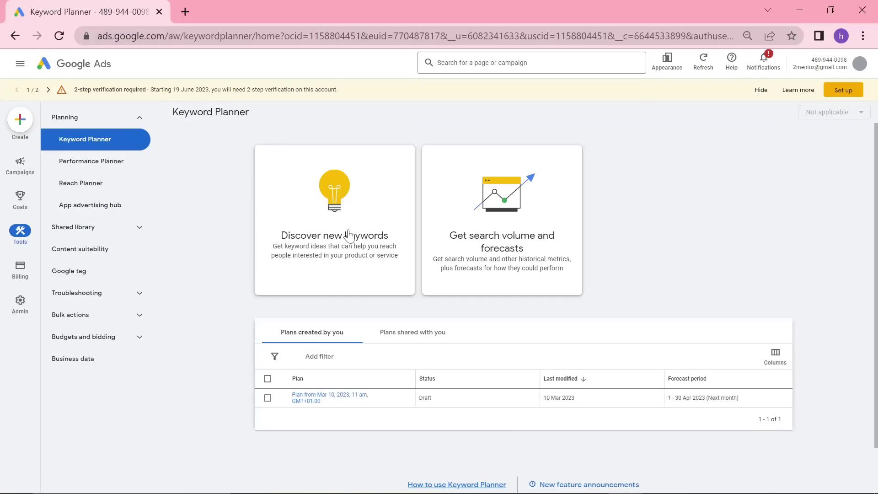
click(349, 236)
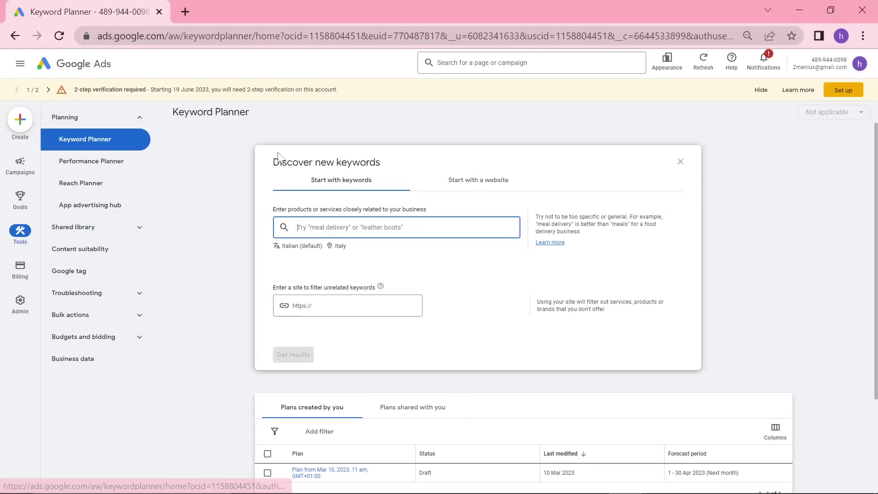
text(Was Coffee Ever Illegal)
key(Return)
Set the Keyword Planner language to English.
click(298, 247)
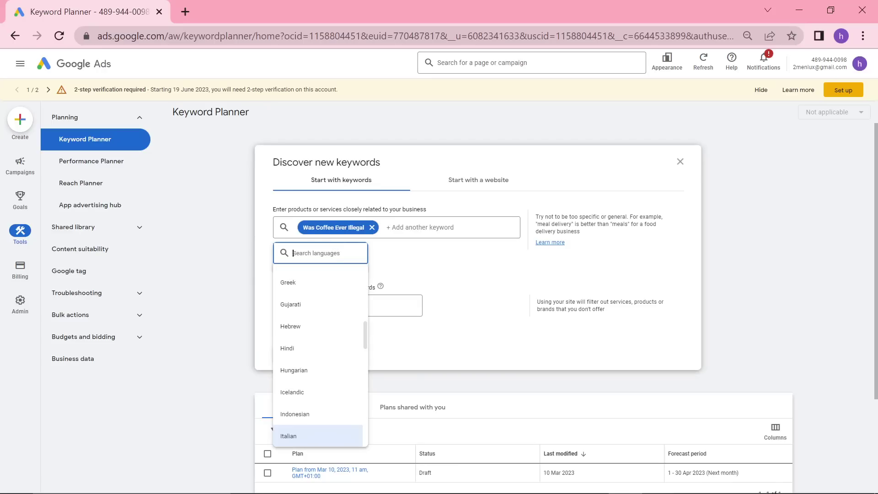
text(eg)
key(BackSpace)
text(nglish)
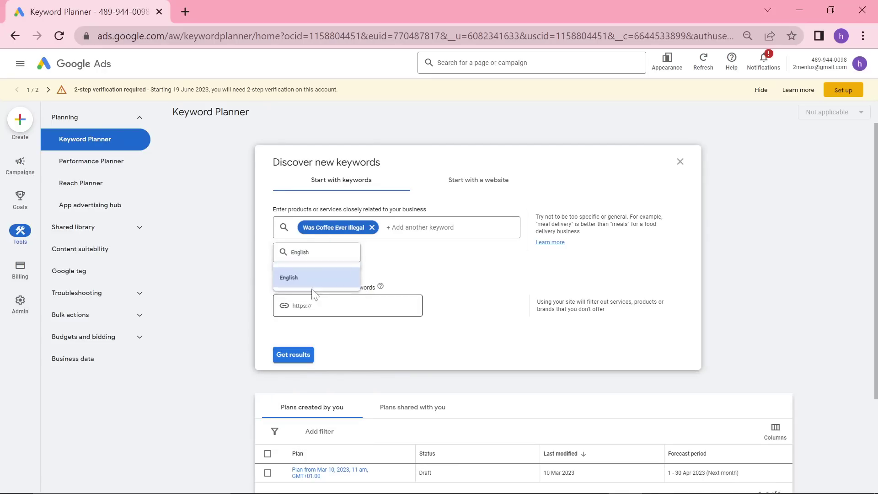
click(318, 278)
Add United States alongside Italy as target locations and get the keyword results.
click(316, 246)
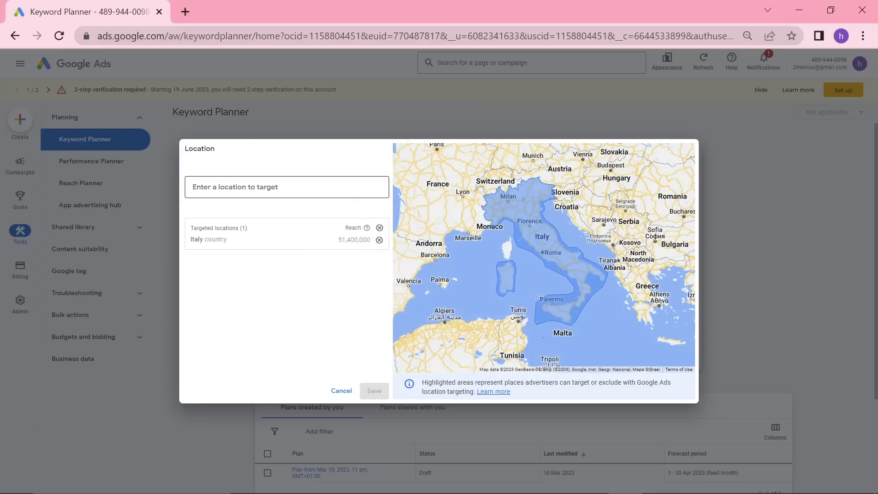
text(united king)
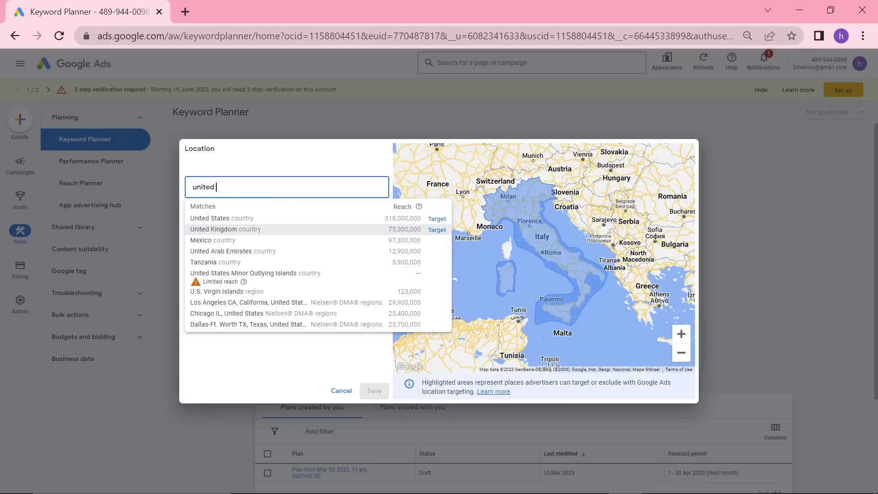
click(437, 218)
click(374, 390)
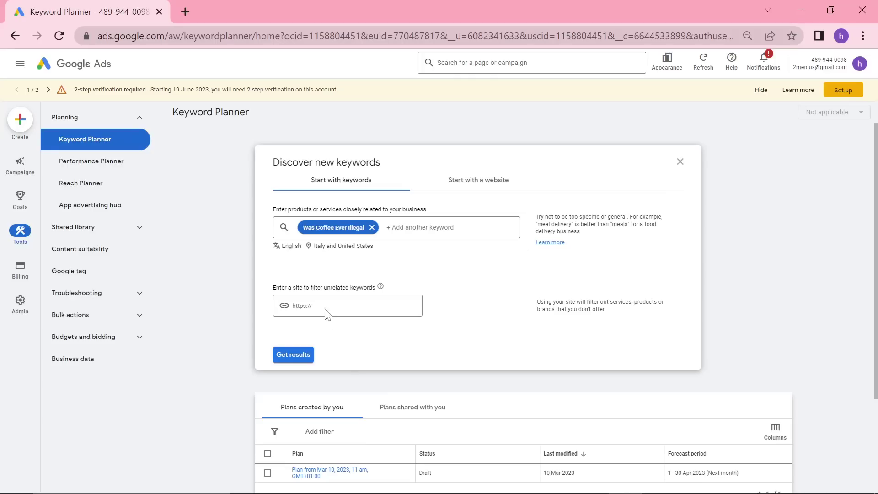
click(305, 355)
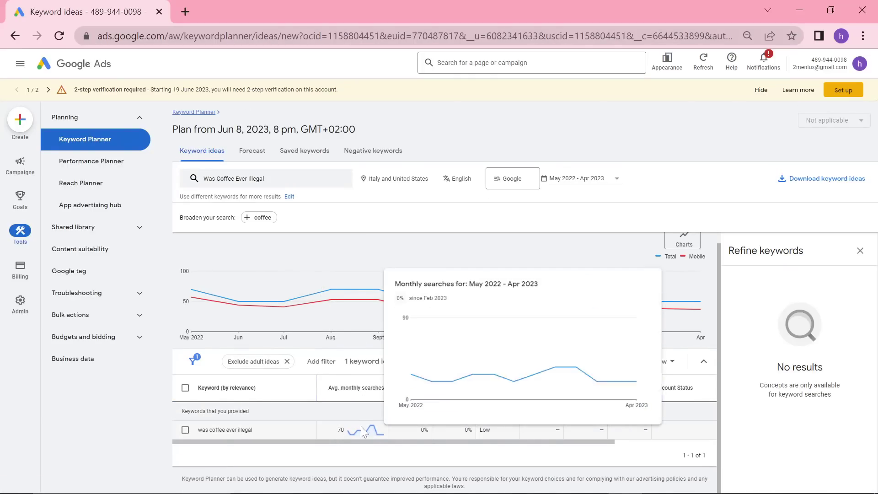
Close Ahrefs' Was Coffee Ever Illegal ideas and scroll the Answer Socrates 'In The Past' coffee questions.
key(alt+Tab)
key(Tab)
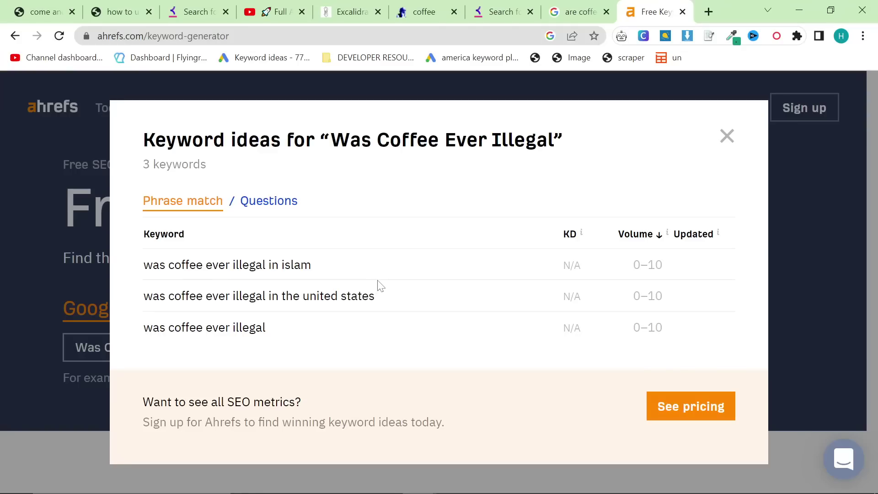
click(727, 136)
click(430, 11)
click(515, 233)
scroll(512, 236, down, 1)
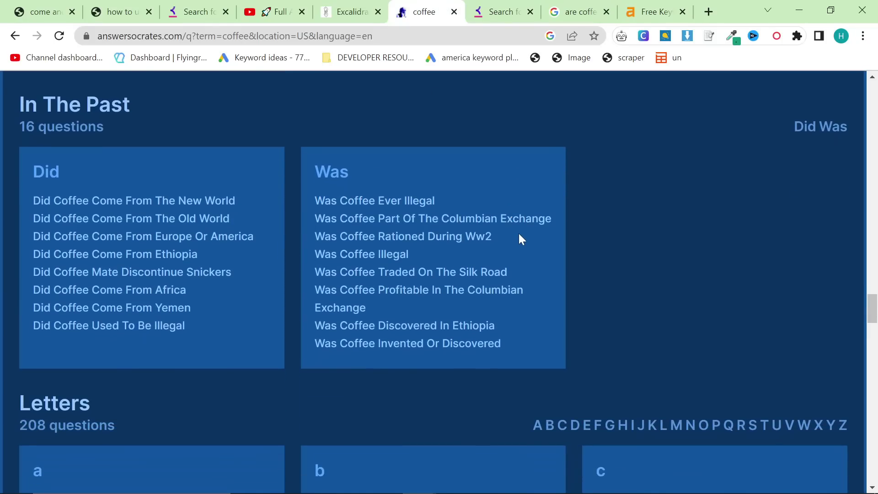
Replace the Keyword Planner keyword with the Columbian Exchange question and get its results.
triple_click(467, 218)
key(ctrl+c)
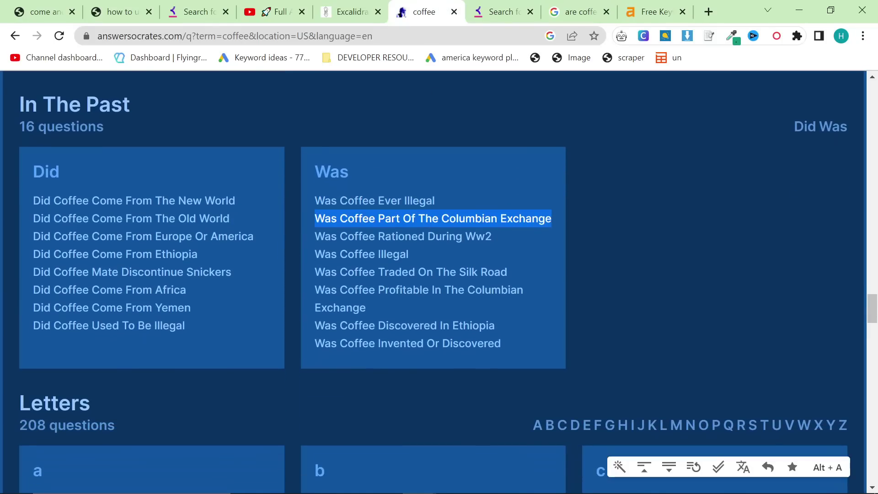
key(alt+Tab)
click(320, 185)
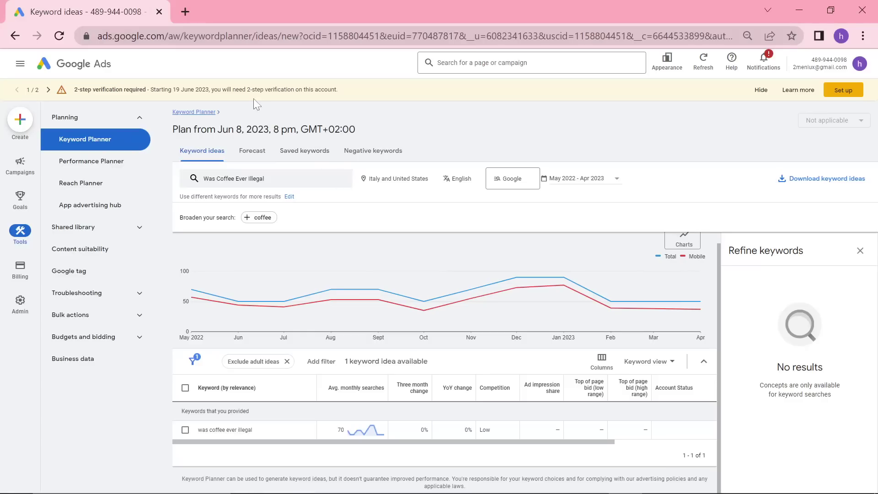
click(245, 176)
key(BackSpace)
key(ctrl+v)
key(Return)
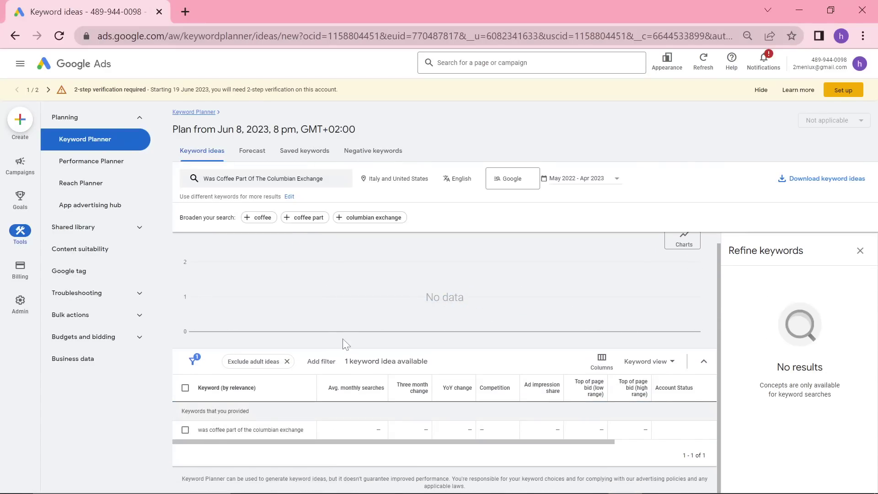
Swap in the 'Was Coffee Rationed During Ww2' question and get its search volume.
key(alt+Tab)
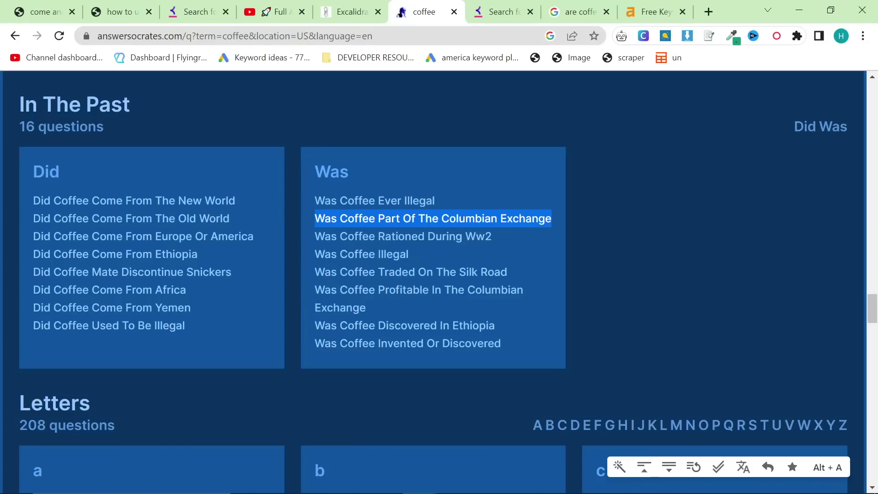
triple_click(403, 235)
key(ctrl+c)
key(alt+Tab)
click(287, 188)
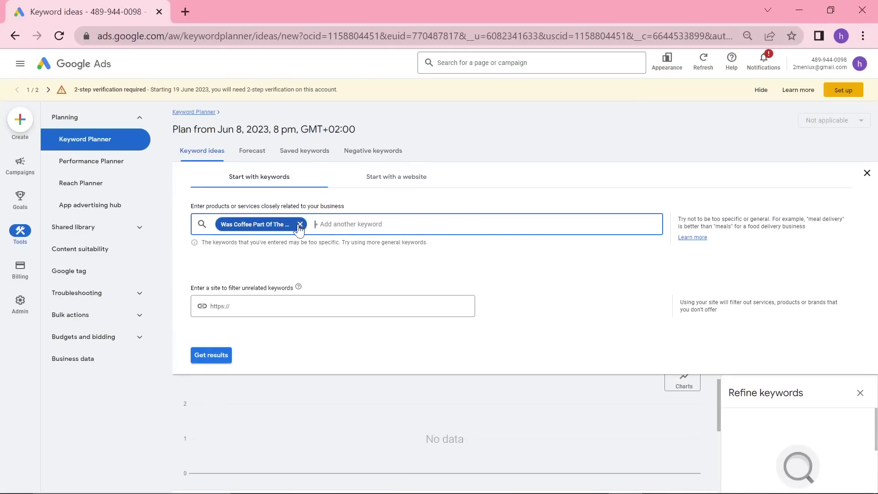
key(BackSpace)
key(ctrl+v)
key(Return)
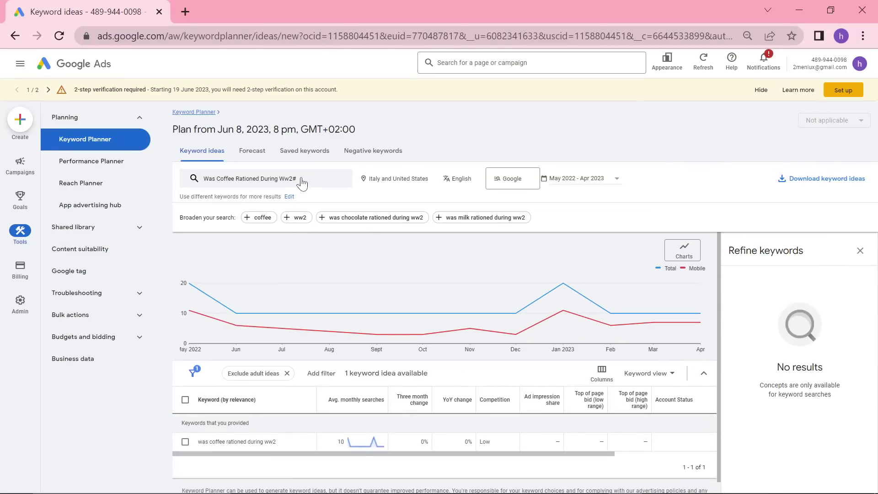
Replace the keyword with the 'Was Coffee Illegal' question and get its results.
click(302, 183)
key(BackSpace)
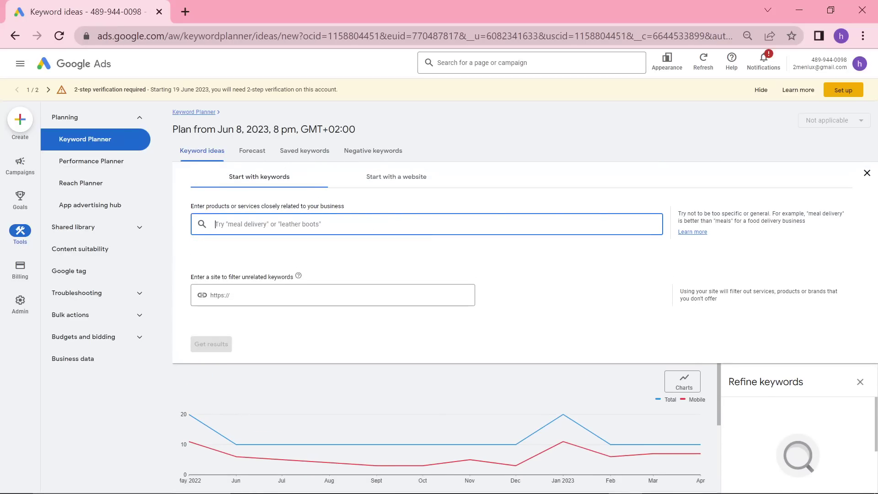
key(ctrl+v)
key(Return)
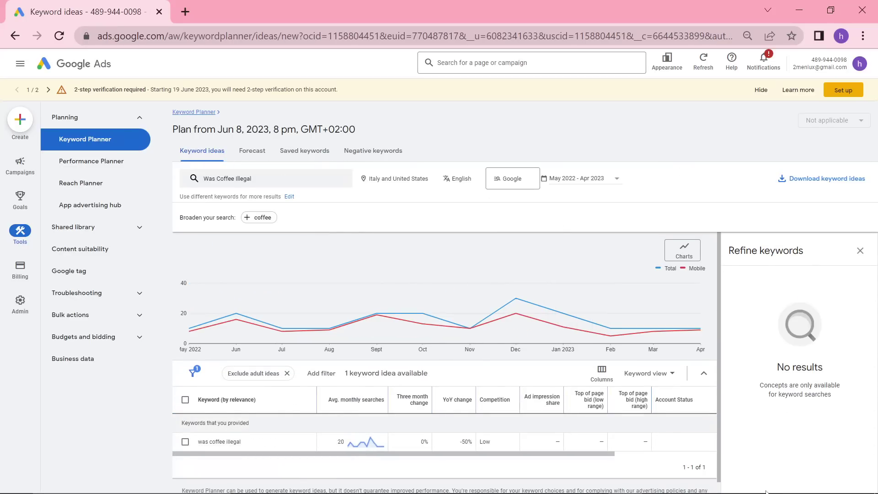
Return to the Answer Socrates results and scroll further down the question list.
key(alt+Tab)
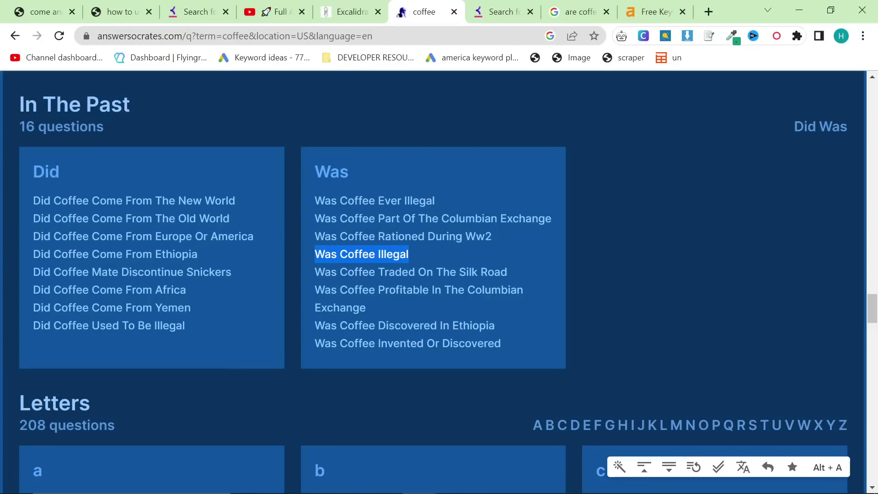
scroll(407, 299, down, 4)
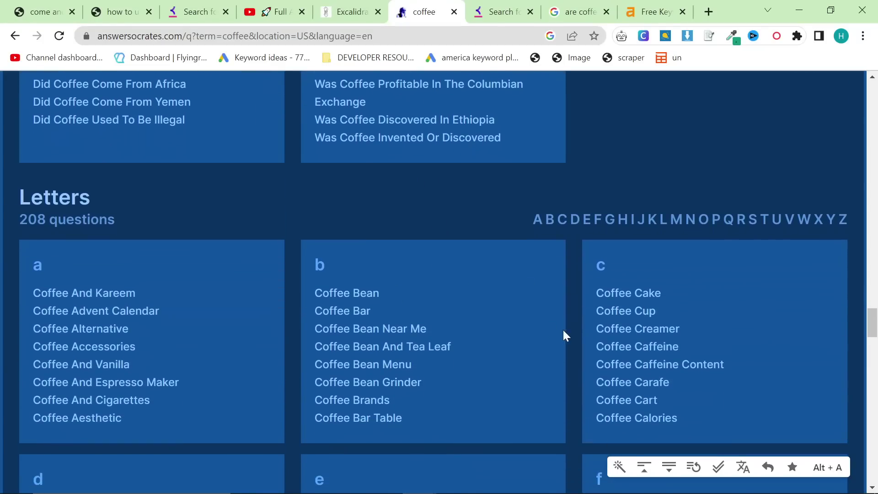
scroll(565, 330, down, 4)
scroll(225, 282, down, 10)
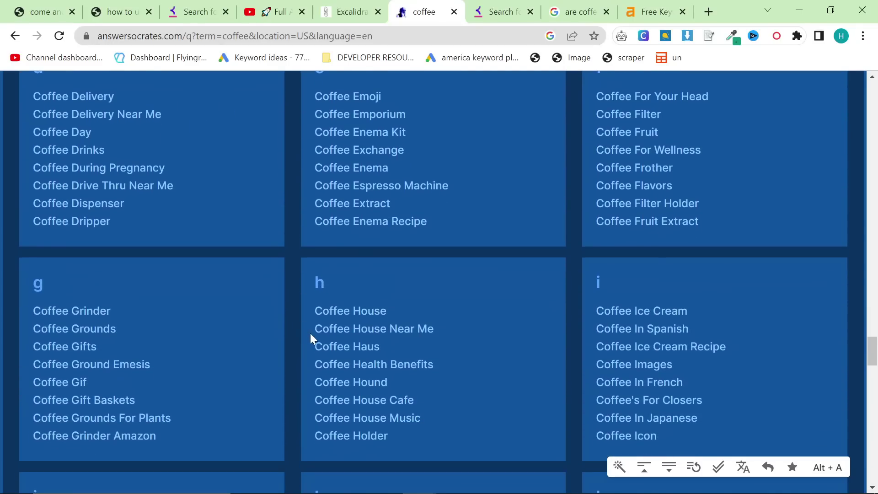
scroll(311, 341, down, 2)
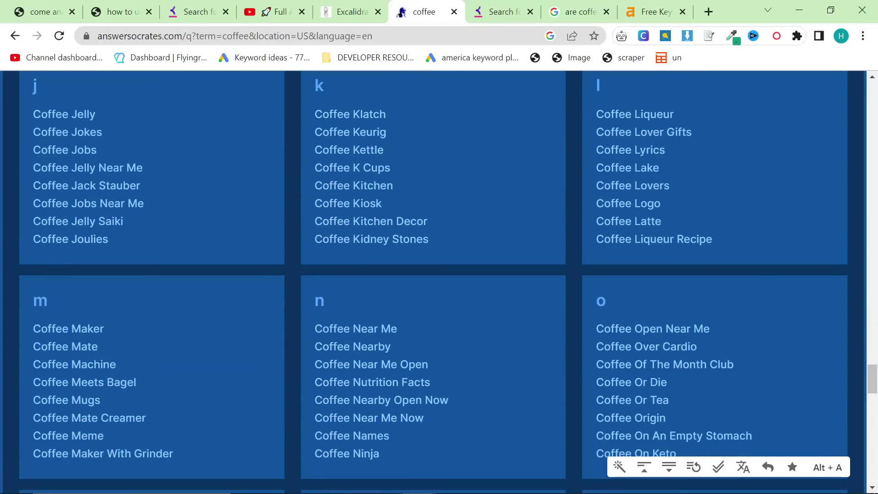
scroll(396, 338, down, 6)
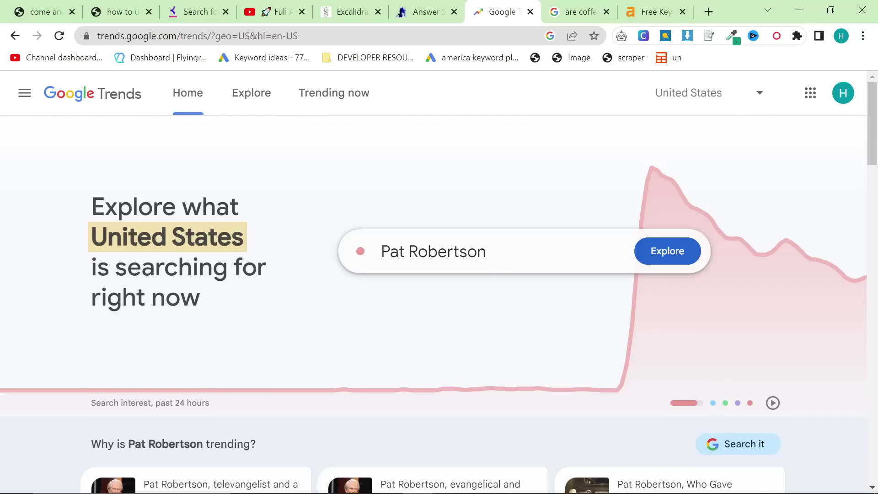
Explore 'coffee' in Google Trends and scroll down to its related topics like Coffee syrups.
click(263, 103)
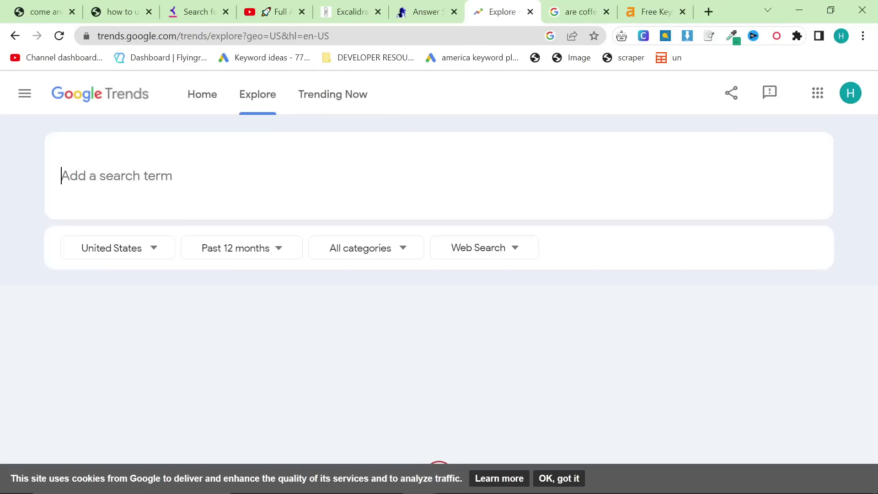
text(coffee)
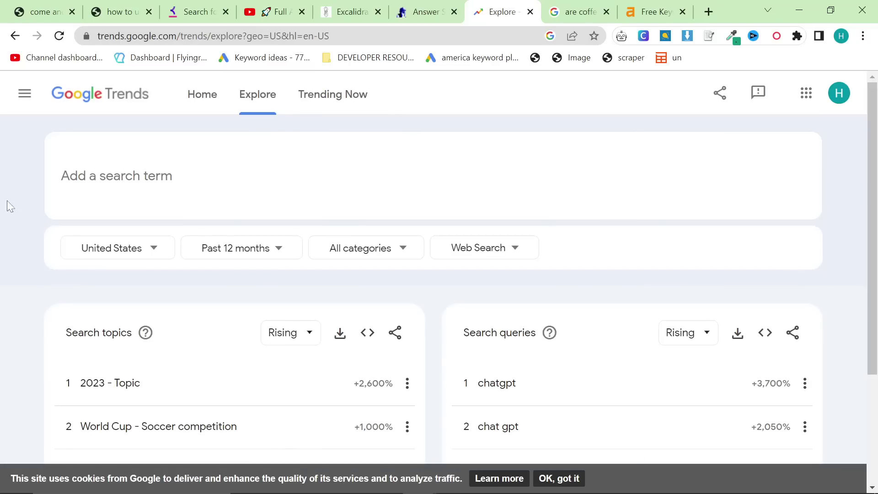
text(coffee)
key(Return)
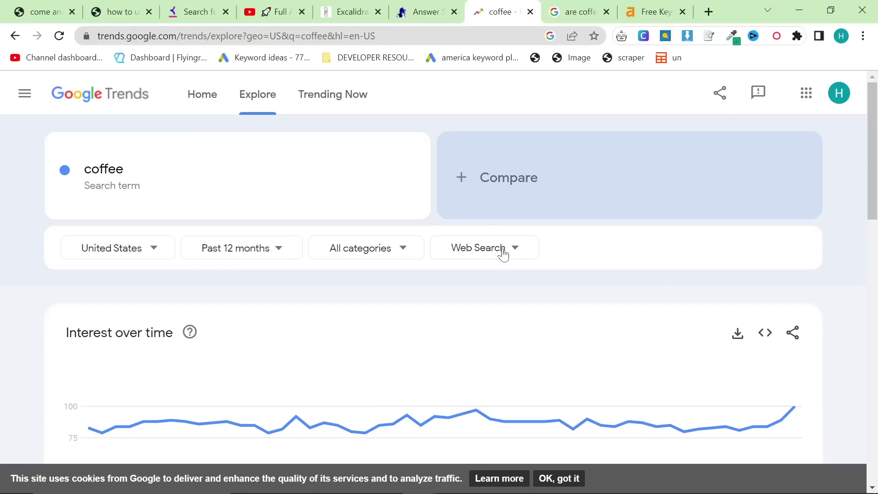
scroll(373, 273, down, 3)
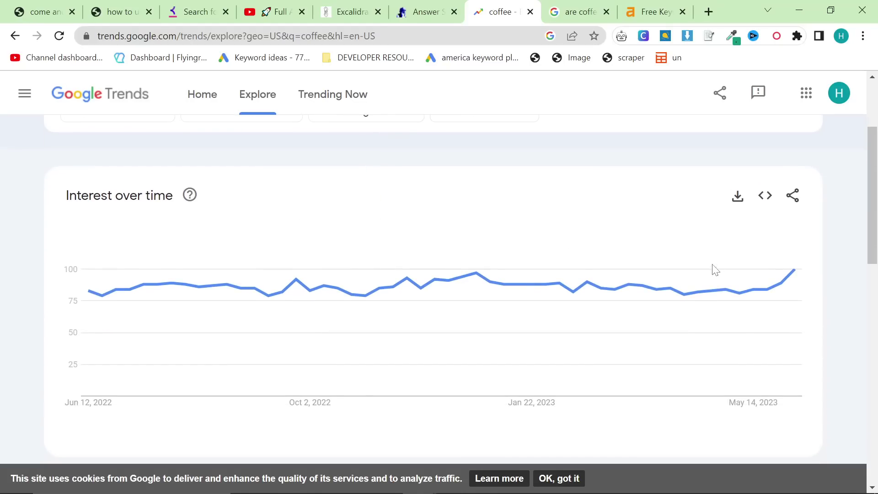
scroll(339, 286, down, 7)
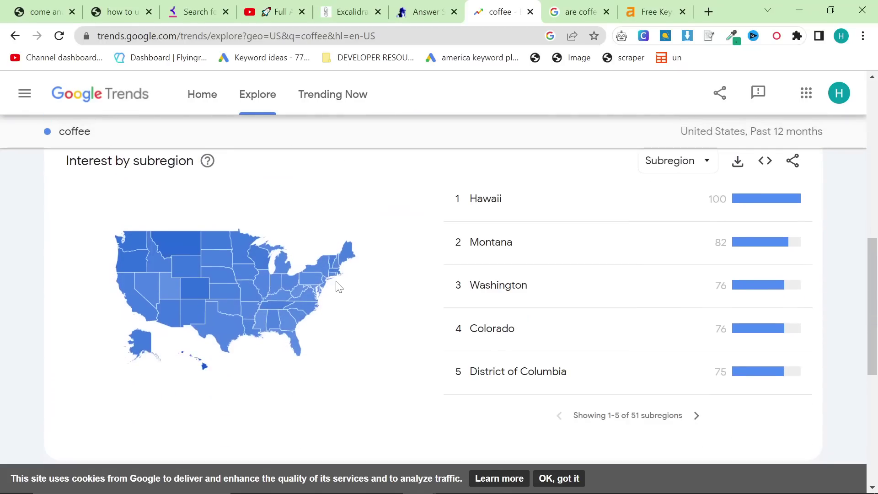
scroll(339, 286, down, 6)
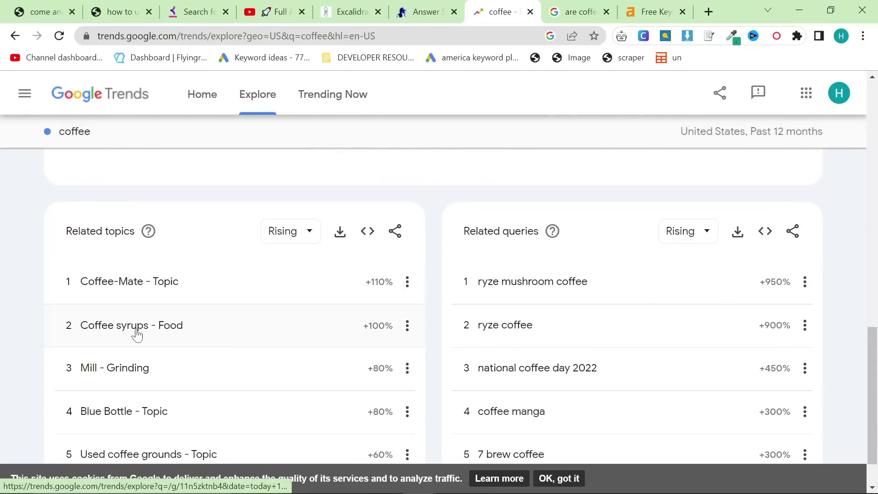
scroll(154, 315, down, 1)
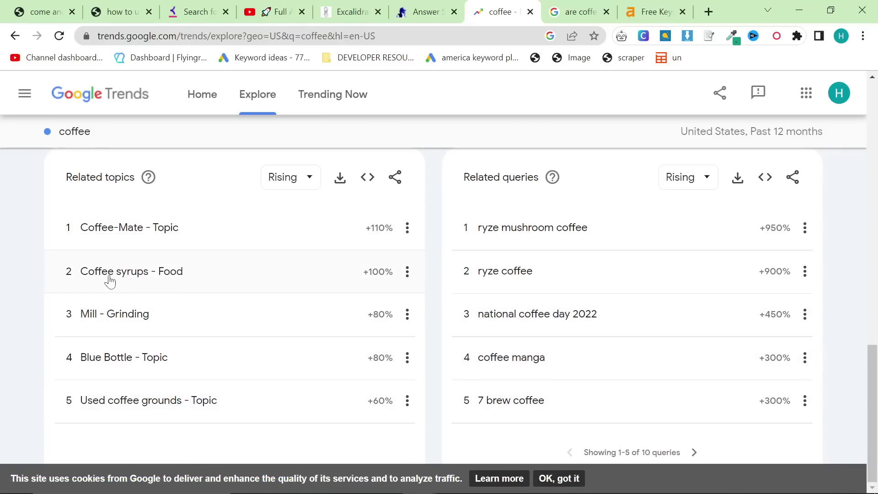
Open the Coffee syrups topic in Google Trends and scroll down to its related queries.
click(94, 271)
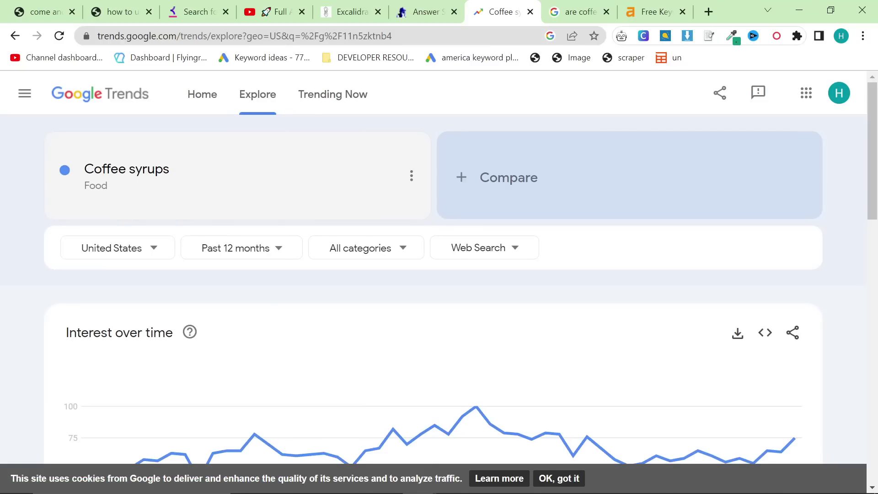
scroll(189, 198, down, 4)
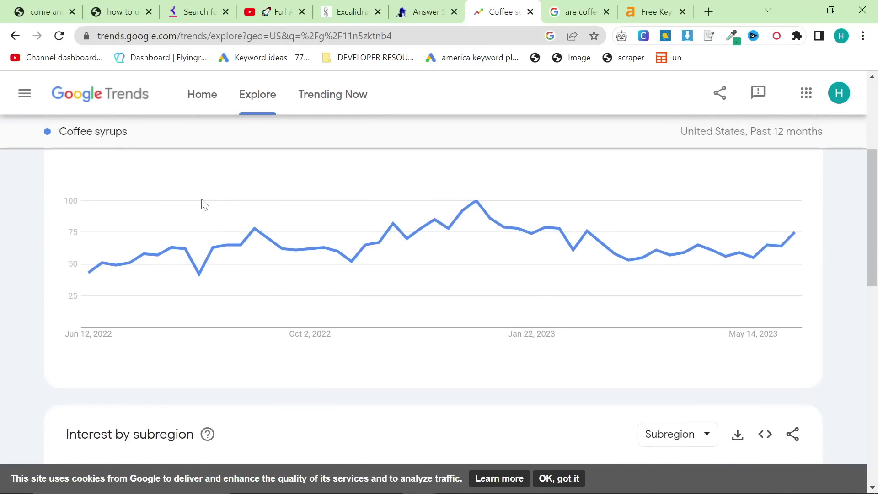
scroll(204, 205, down, 4)
scroll(458, 349, down, 4)
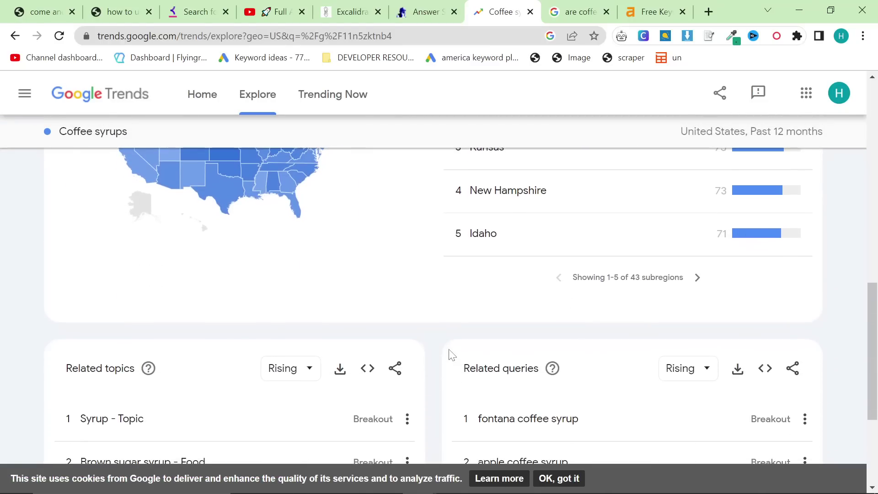
scroll(434, 336, down, 4)
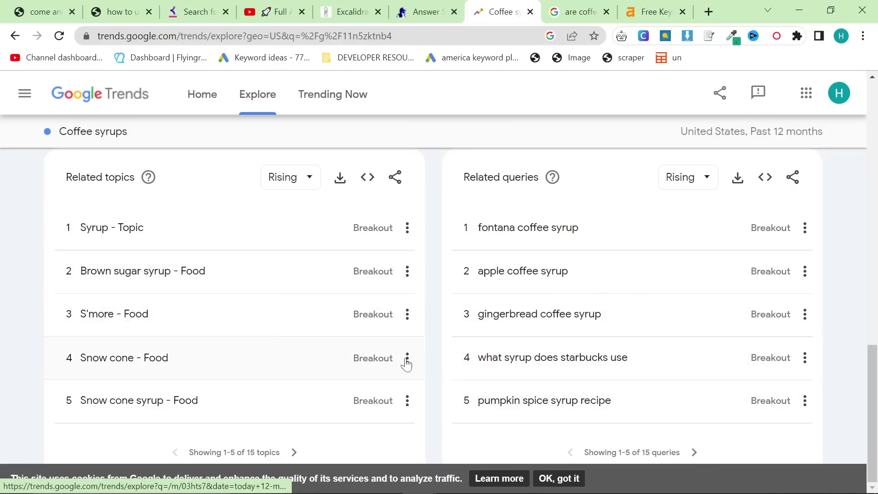
Page through the rising related queries, grab the fontana coffee syrup query, and return to Keyword Planner.
click(694, 453)
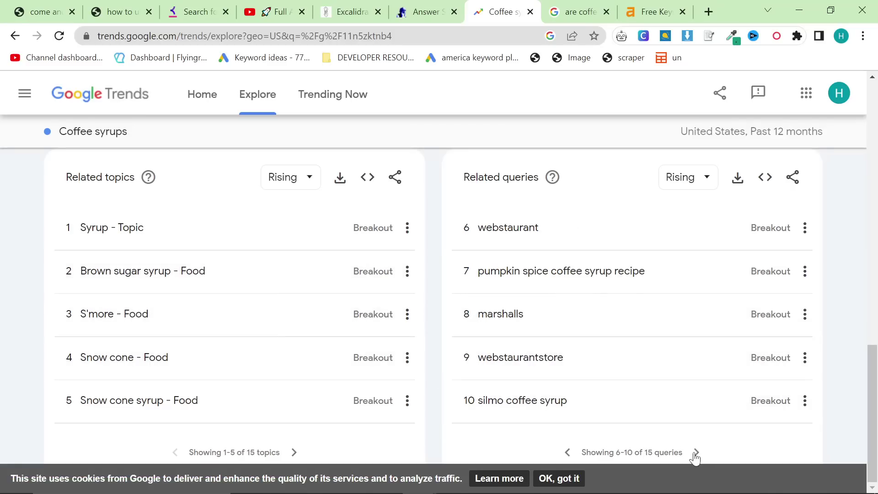
click(567, 454)
drag(607, 235, 561, 188)
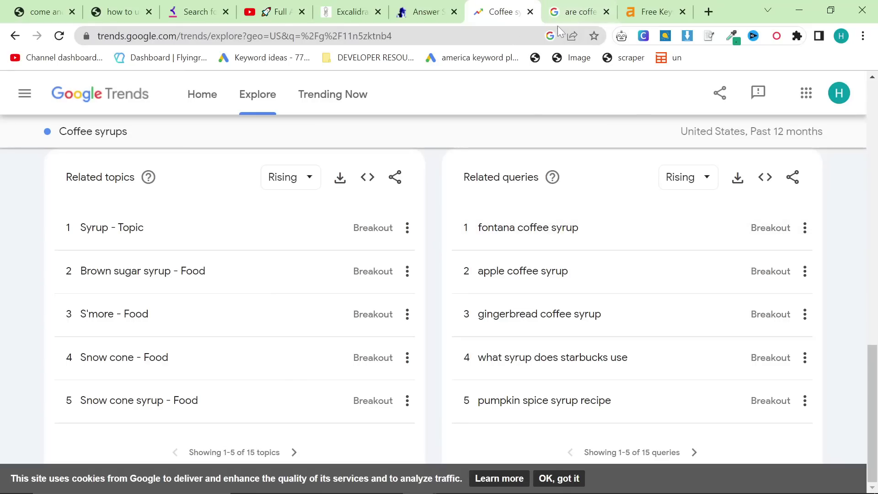
key(alt+Tab)
Replace the old keyword with 'fontana coffee syrup' and get its keyword ideas.
click(258, 185)
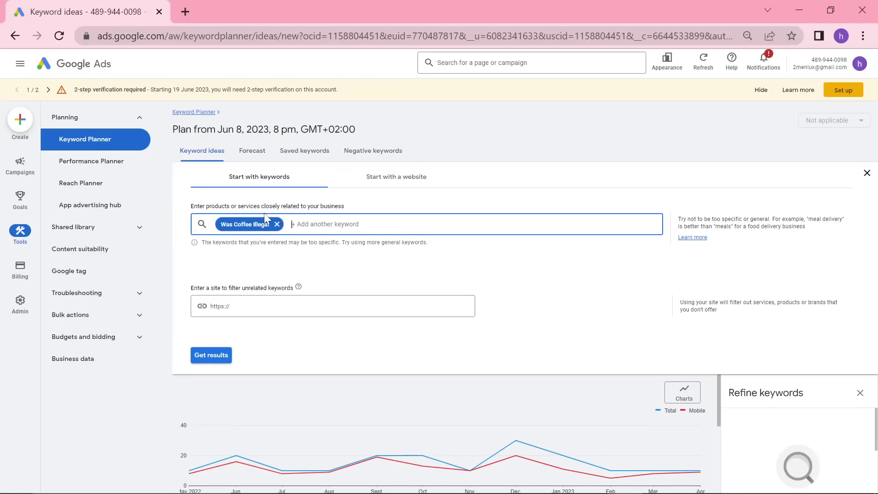
click(274, 223)
text(fontana)
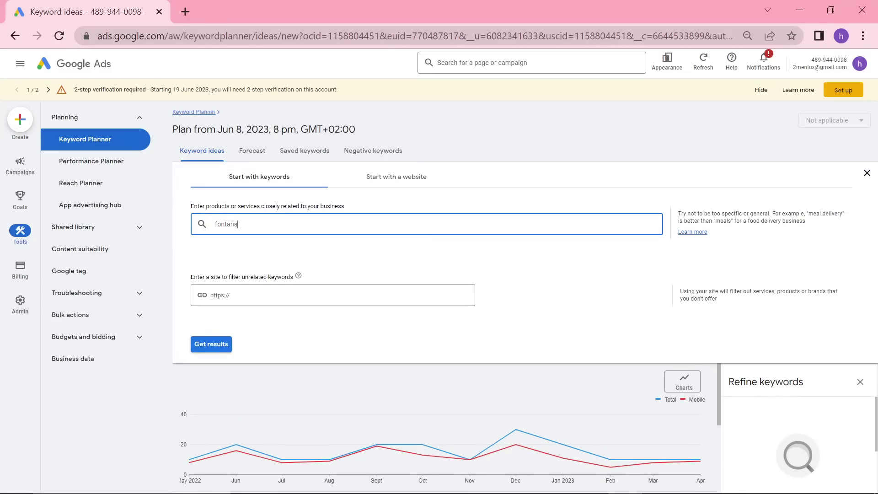
key(alt+Tab)
key(alt+Tab)
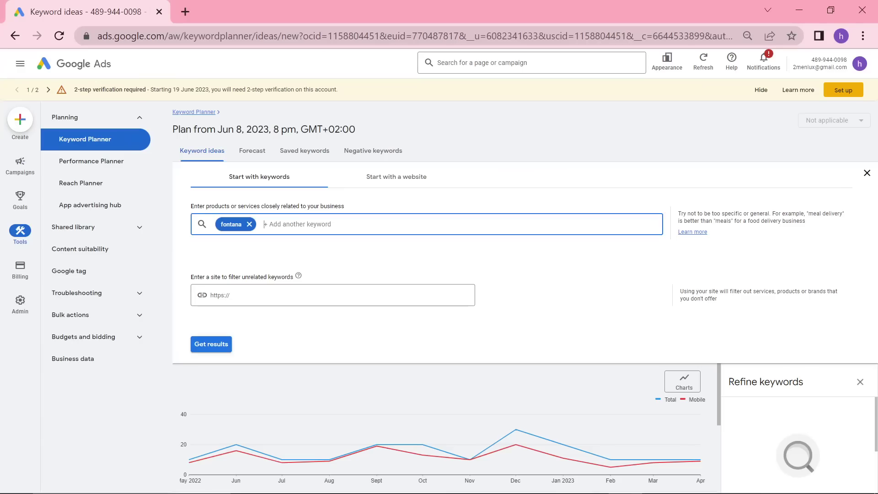
key(BackSpace)
text(ffee)
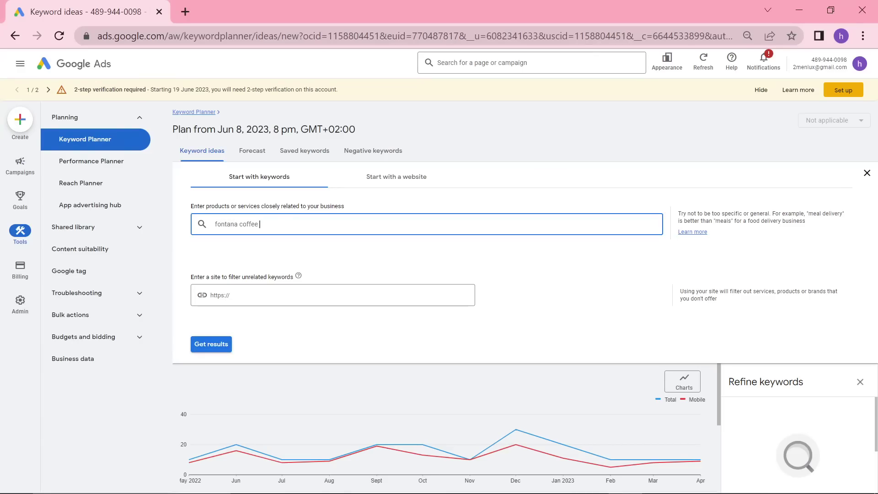
text(ontana coffee syrup)
key(Return)
key(Return)
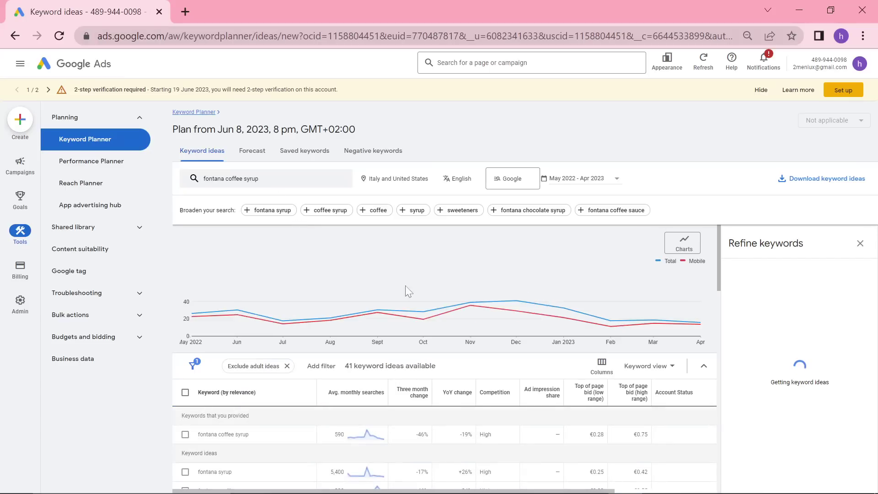
Review the fontana coffee syrup volume trends and select its keyword text.
mouse_move(367, 408)
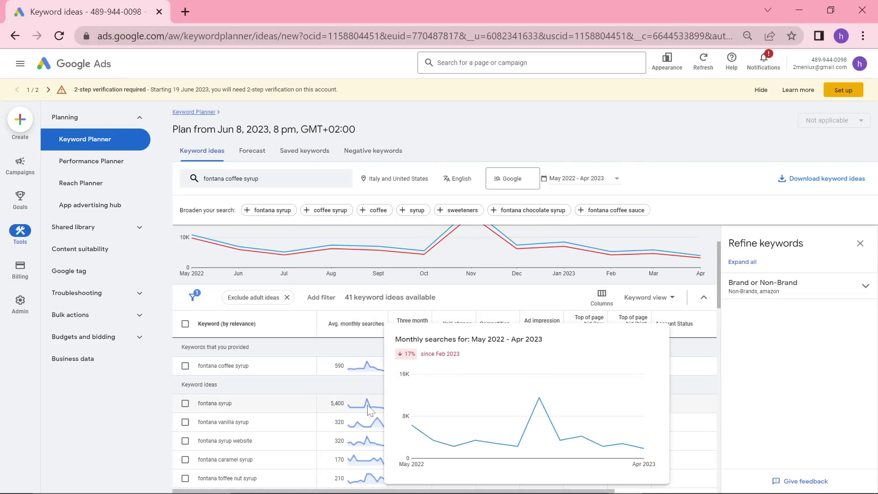
mouse_move(538, 393)
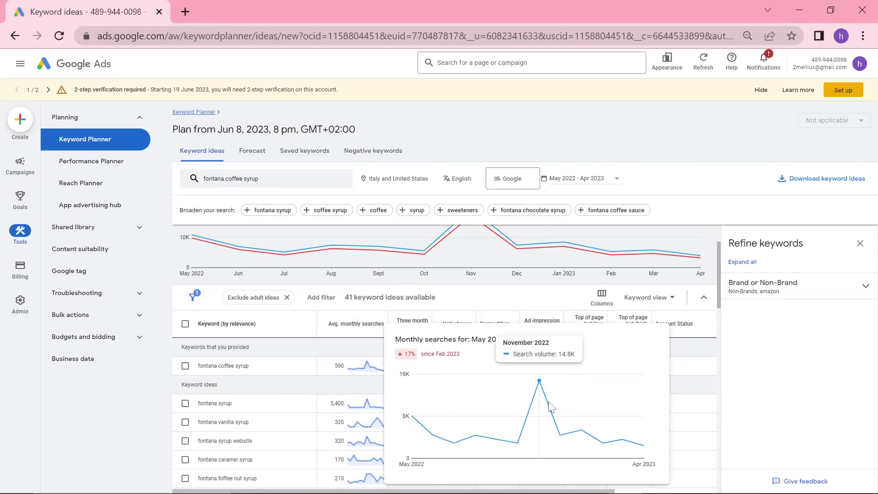
scroll(263, 405, down, 2)
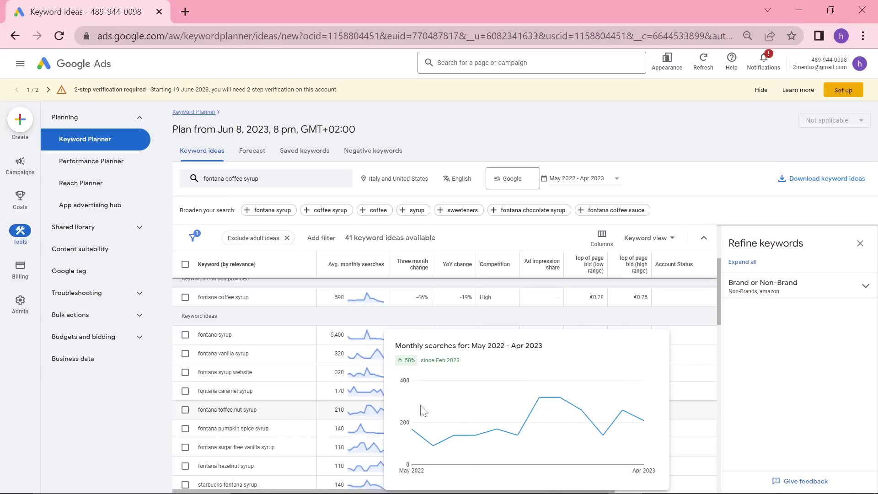
scroll(244, 412, up, 2)
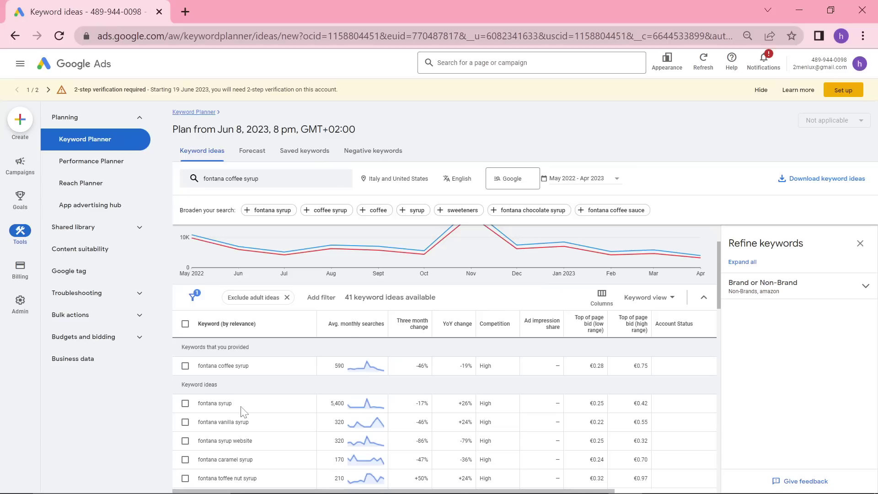
scroll(256, 411, down, 2)
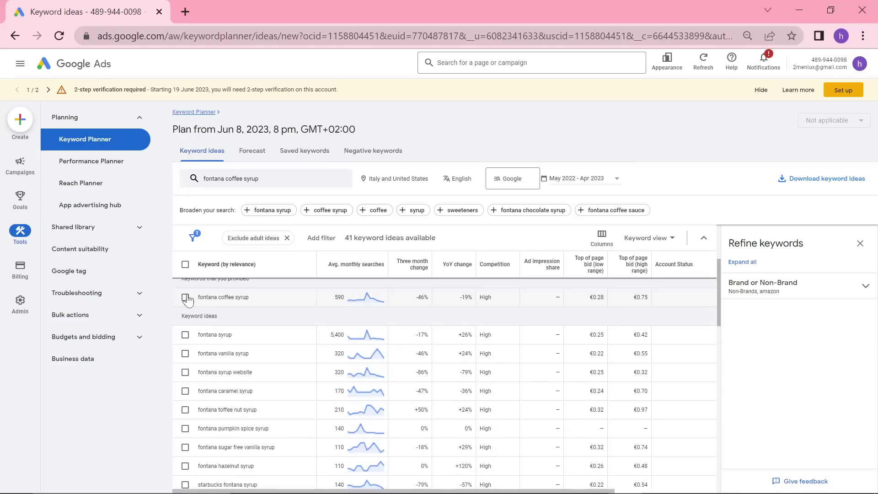
drag(249, 298, 206, 306)
Run a Google search for 'fontana coffee syrup'.
key(alt+Tab)
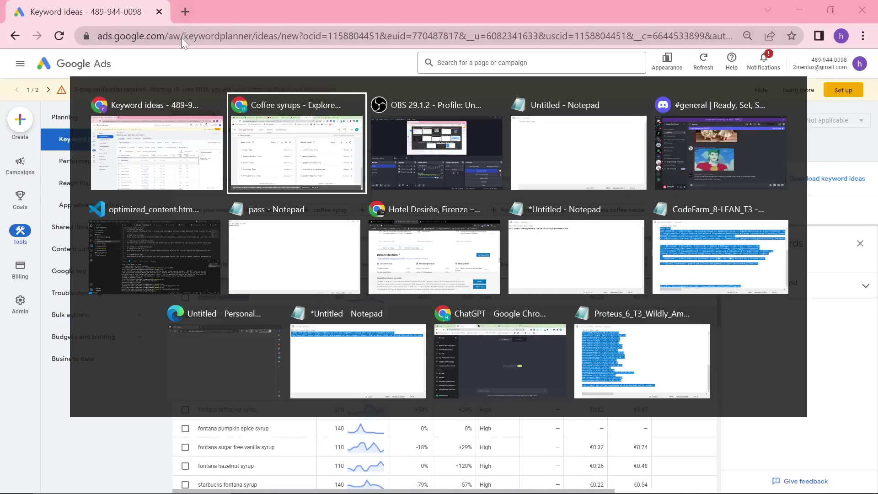
key(ctrl+Tab)
click(391, 36)
text(fontana coffee syrup)
key(Return)
Open the Amazon Fontana Syrup result in a background tab and return to Google Trends.
scroll(146, 287, down, 3)
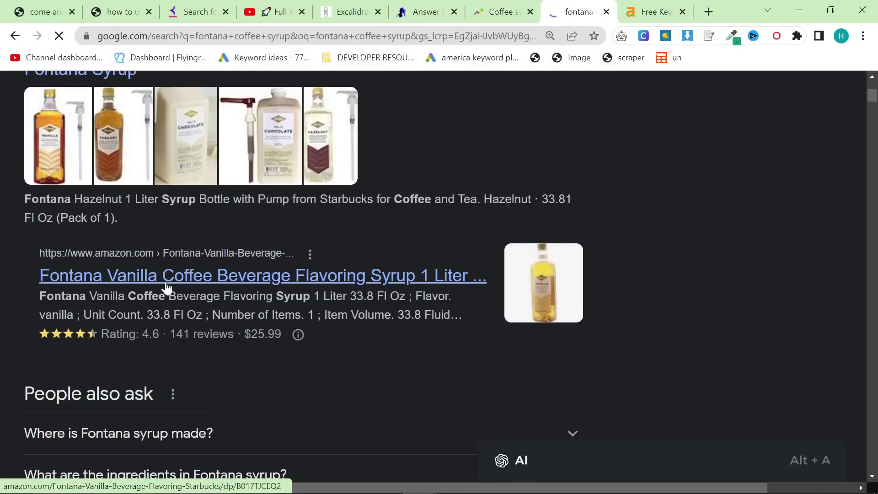
scroll(191, 279, up, 3)
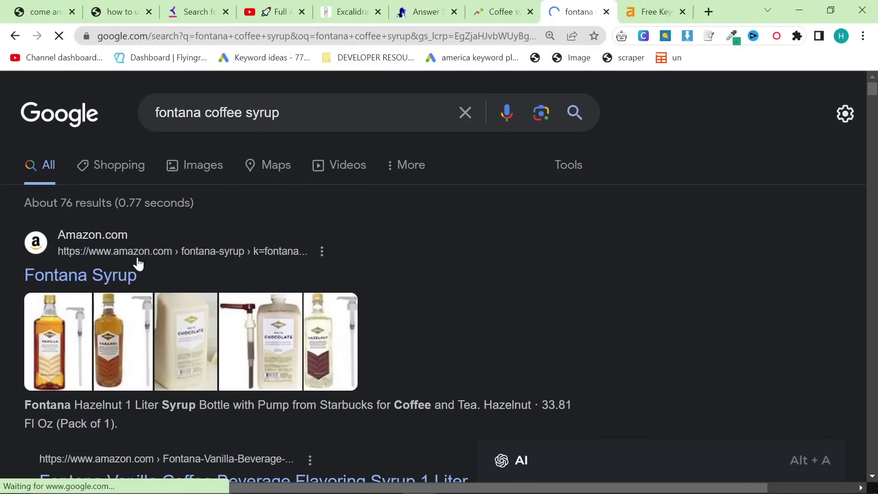
middle_click(114, 271)
scroll(285, 326, down, 12)
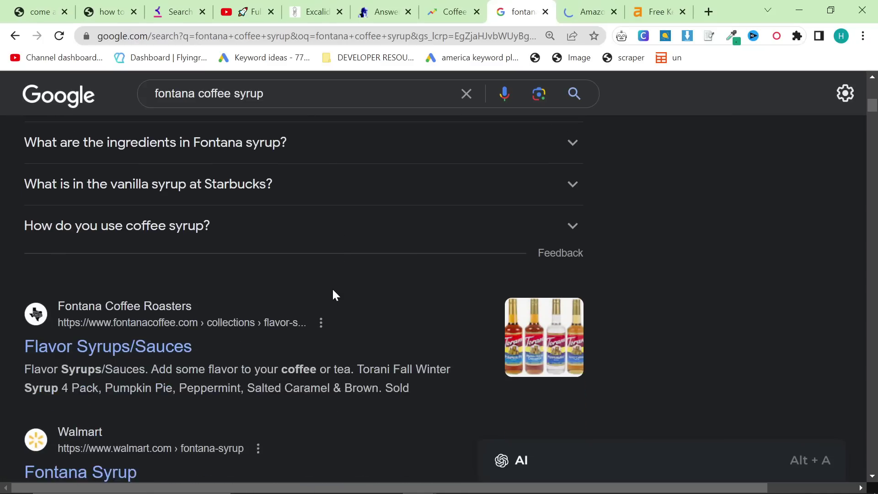
key(ctrl+shift+Tab)
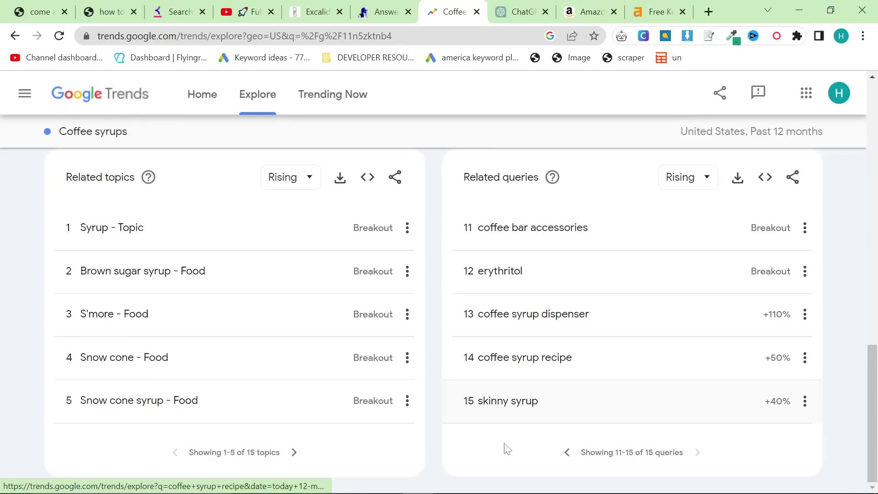
Page Coffee syrups related queries back to the first five, then scroll the map and return to the top.
click(567, 453)
click(567, 452)
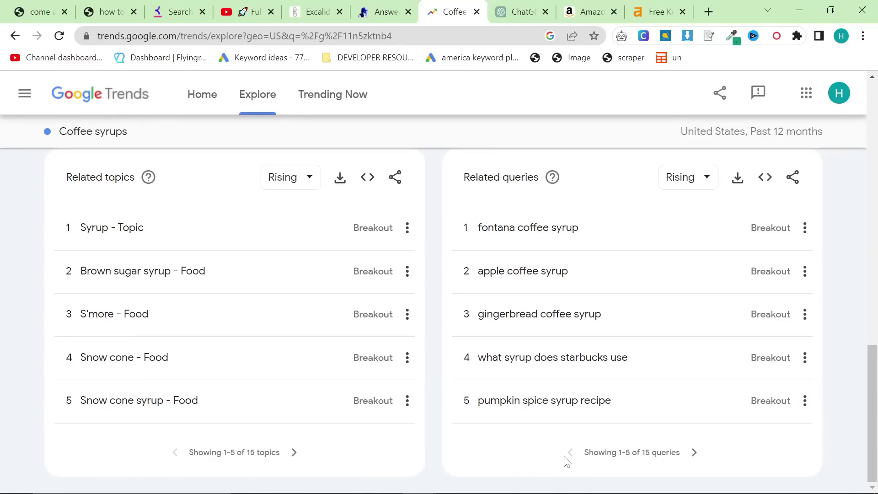
scroll(329, 336, up, 9)
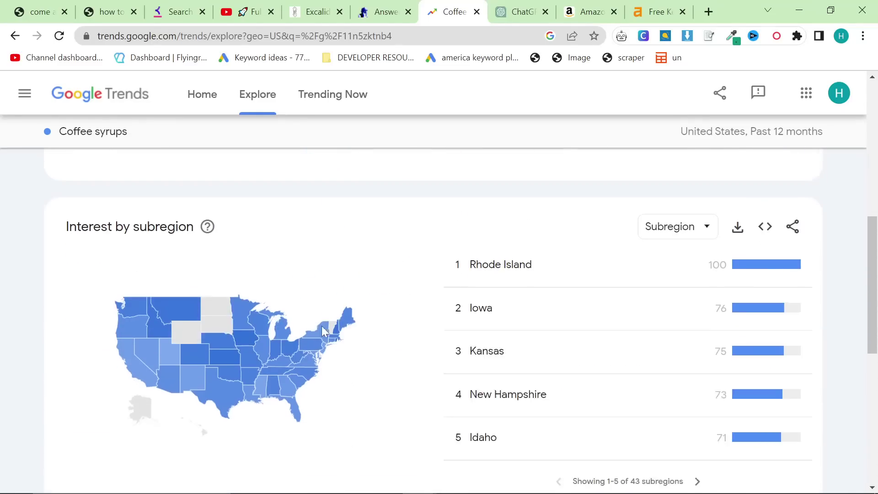
scroll(311, 284, up, 8)
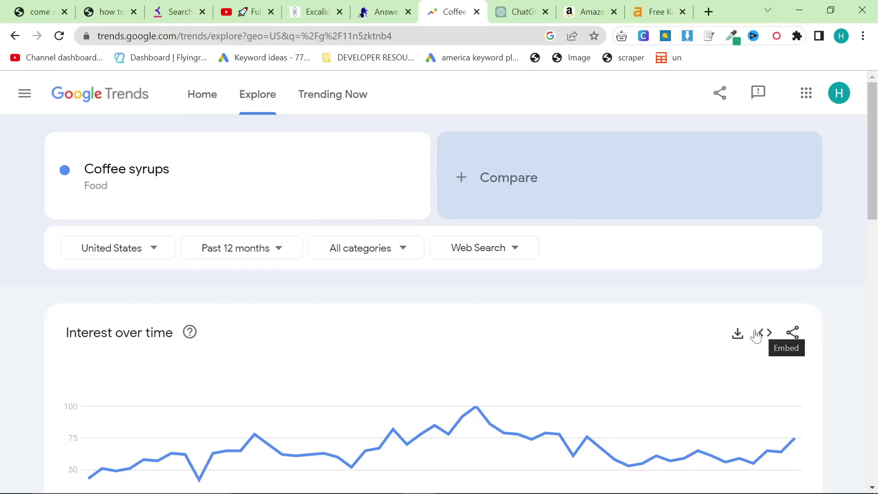
scroll(533, 335, down, 10)
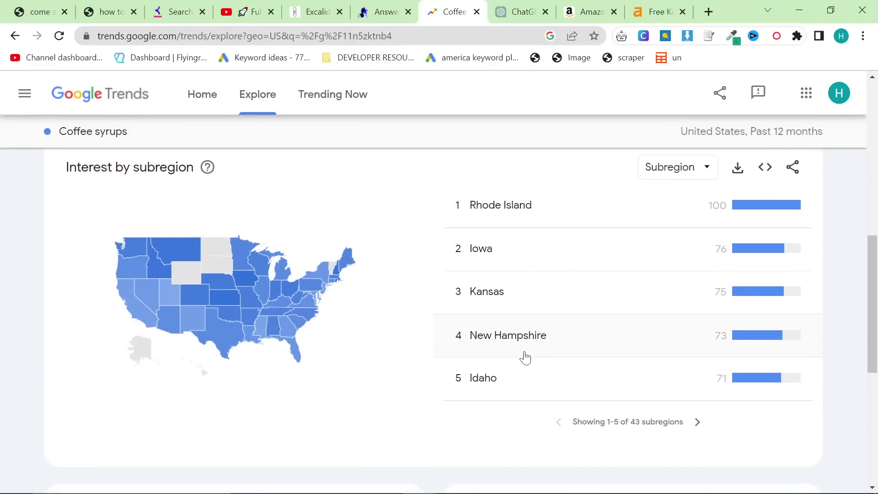
scroll(525, 358, down, 6)
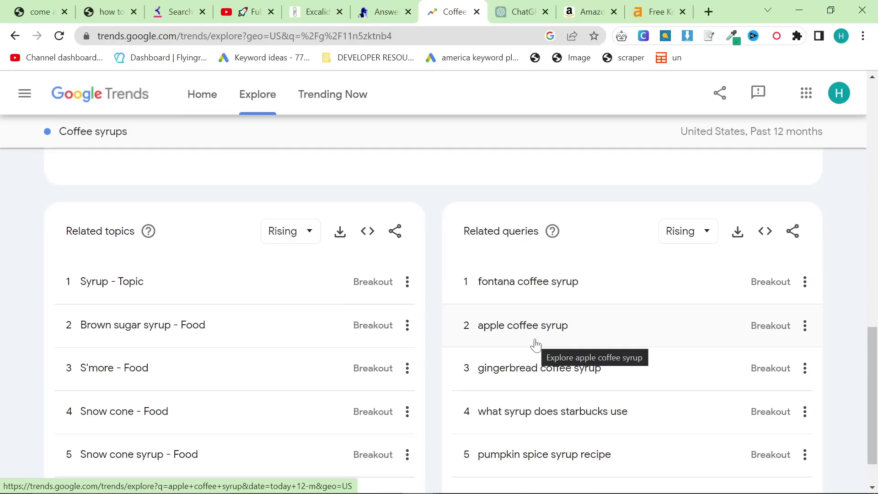
scroll(492, 245, up, 15)
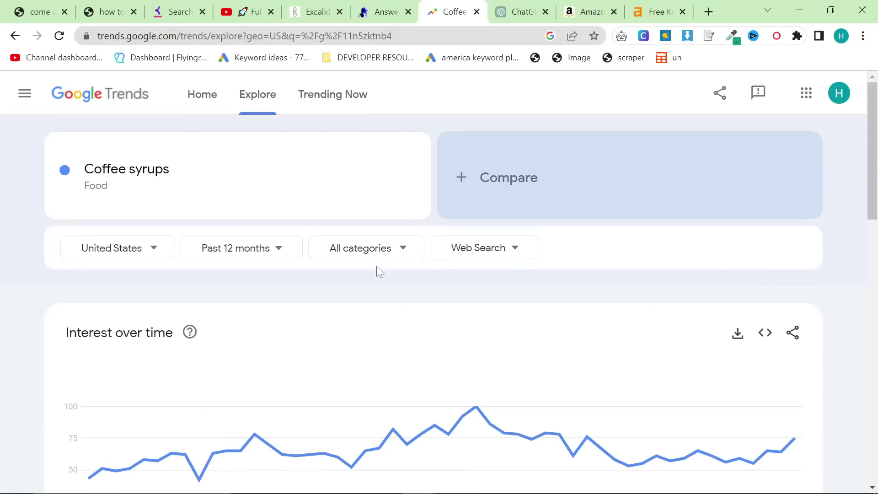